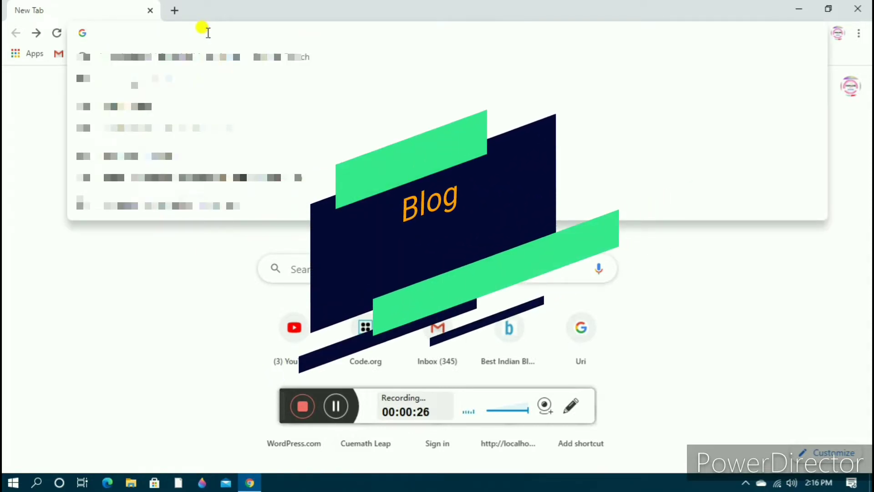
# - Focus Chrome's address bar, dismissing the address suggestions that appear
pyautogui.click(339, 409)
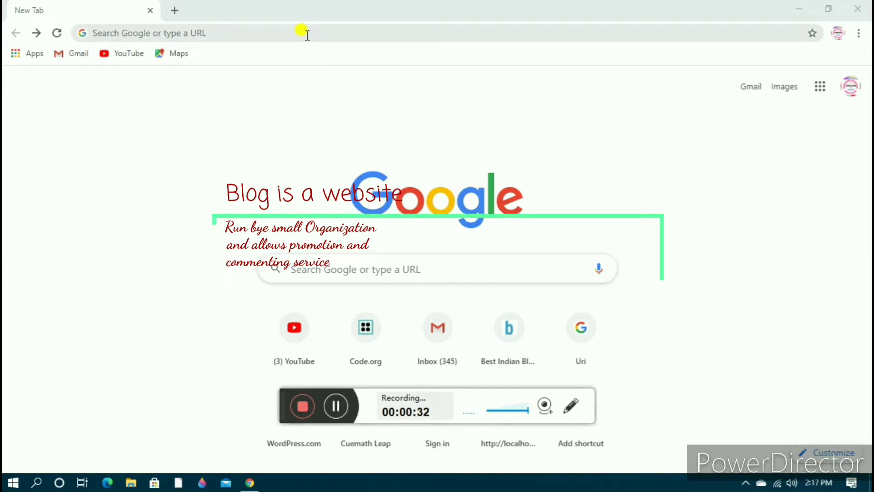
pyautogui.click(203, 33)
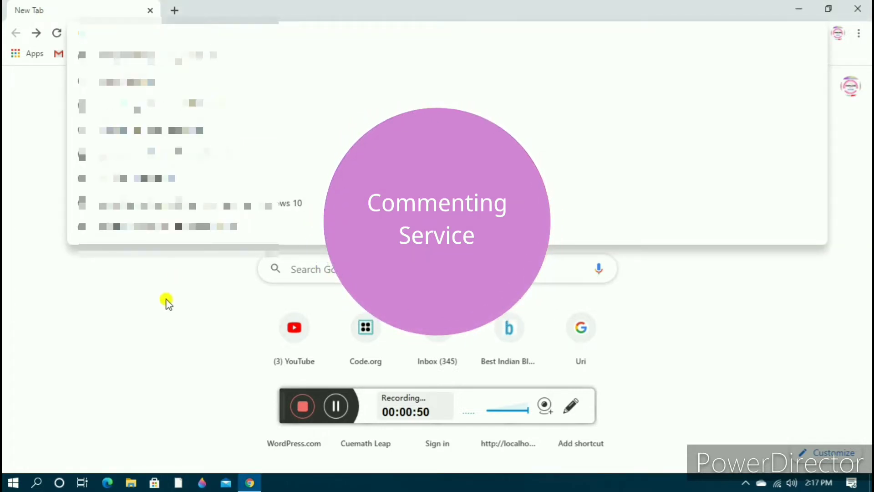
pyautogui.click(23, 207)
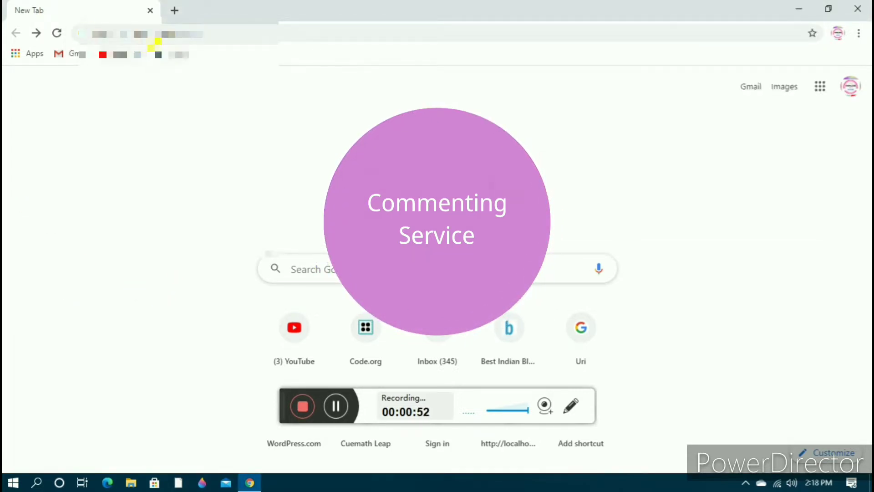
pyautogui.click(155, 34)
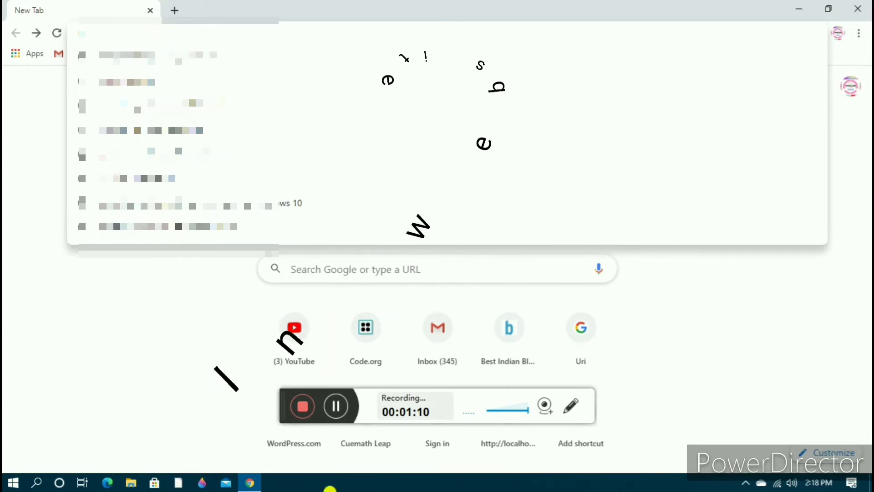
pyautogui.click(337, 423)
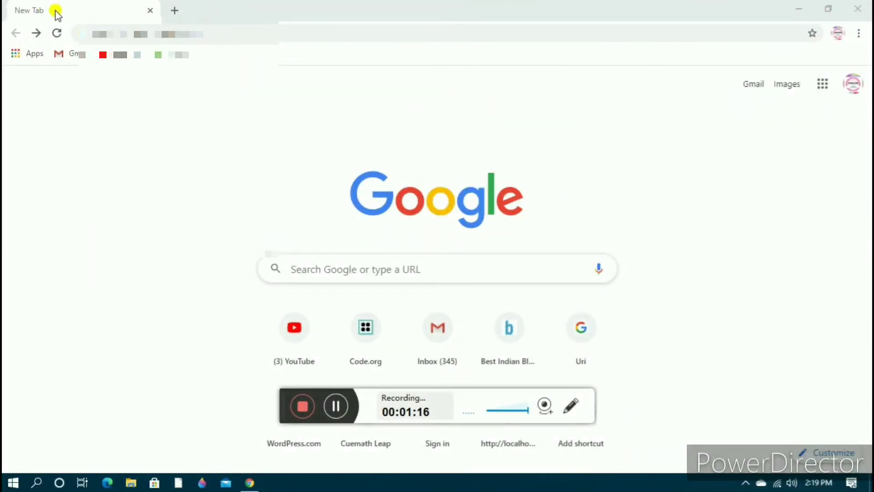
pyautogui.click(116, 33)
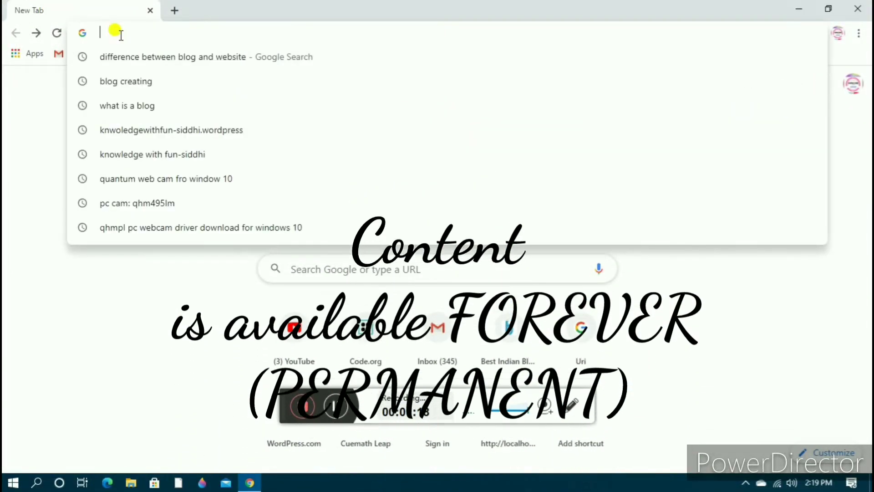
pyautogui.click(178, 321)
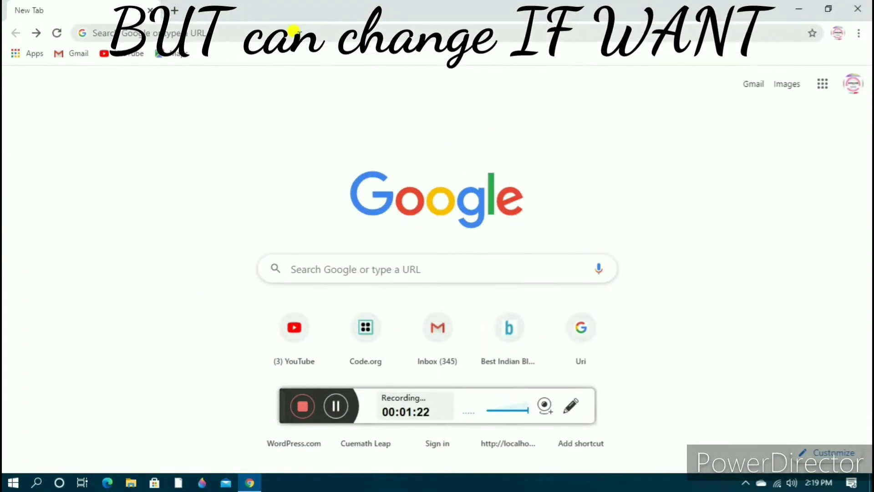
pyautogui.click(336, 406)
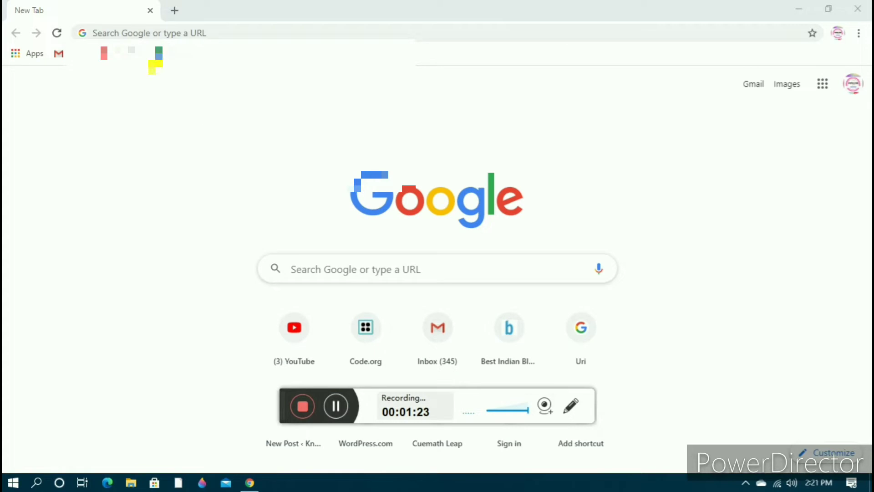
pyautogui.click(142, 33)
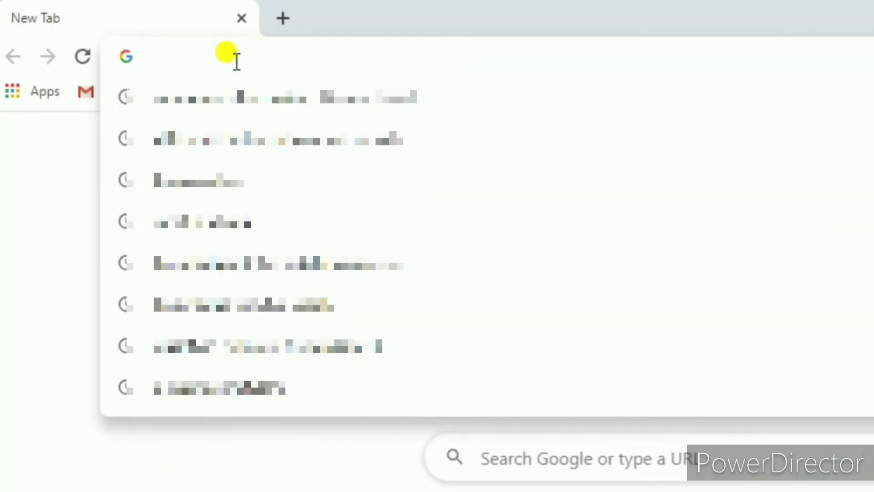
pyautogui.write('https://wordpress.com/create-blog/')
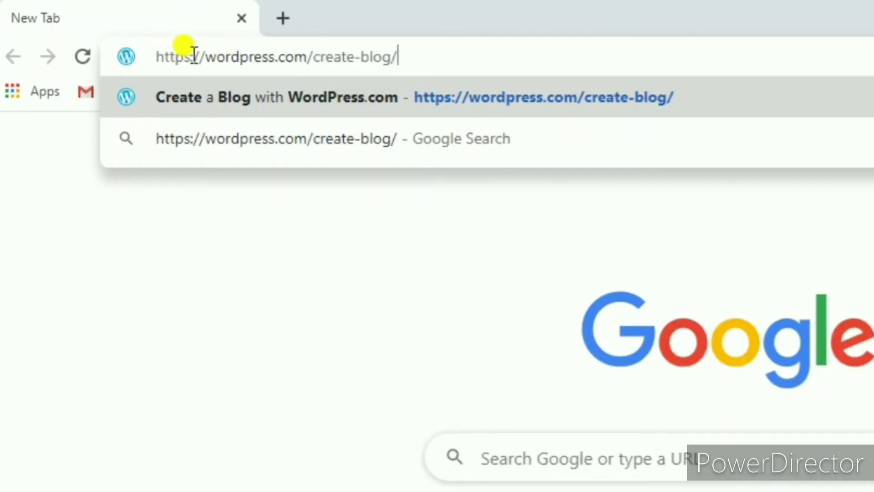
pyautogui.moveTo(188, 57); pyautogui.dragTo(226, 56)
pyautogui.click(240, 58)
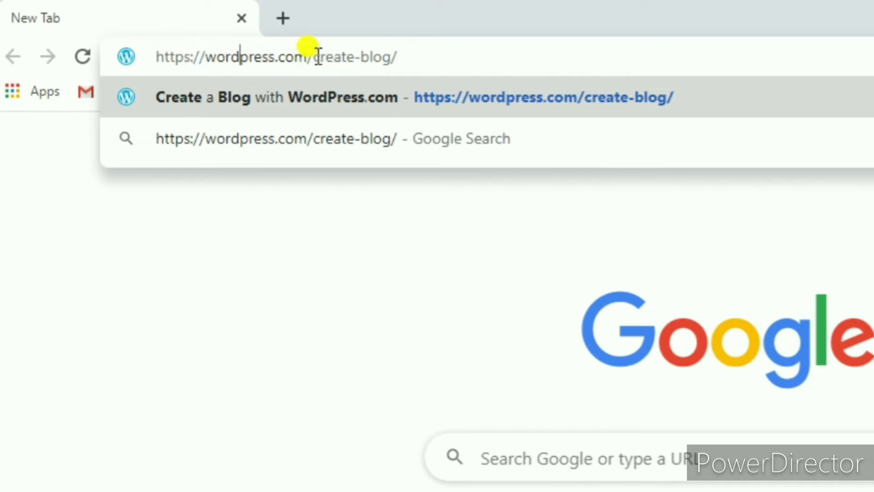
pyautogui.click(421, 59)
pyautogui.press('Return')
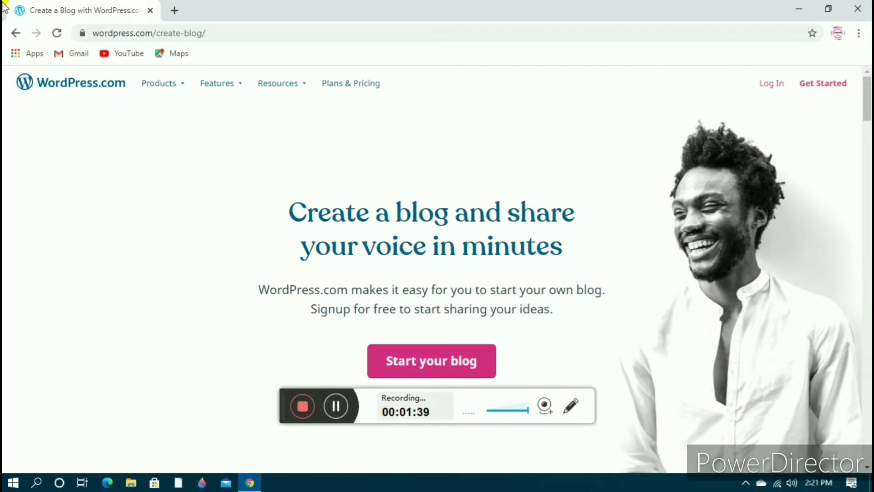
pyautogui.scroll(-3, 91, 118)
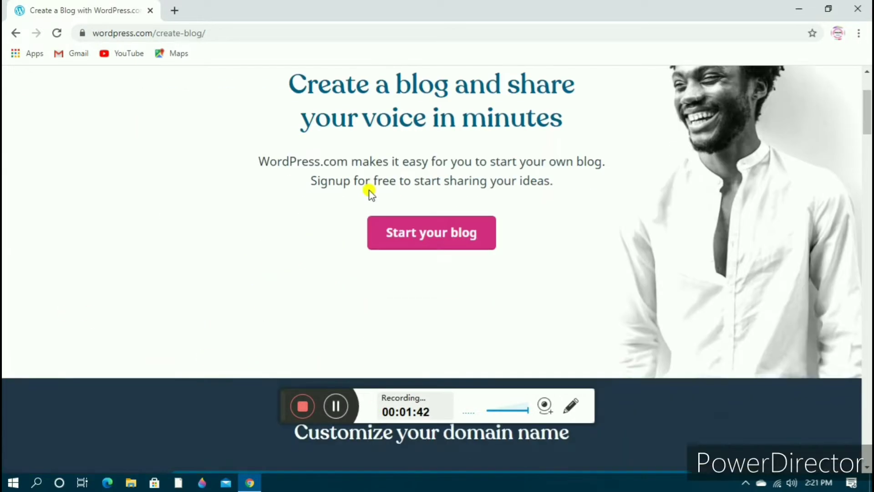
pyautogui.click(442, 231)
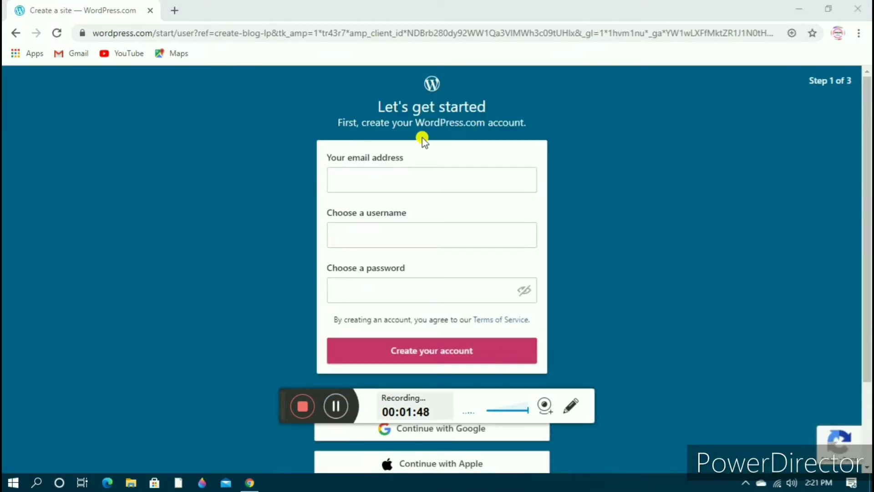
# - Fill the account email from saved suggestions and sign up with a Google account
pyautogui.click(435, 178)
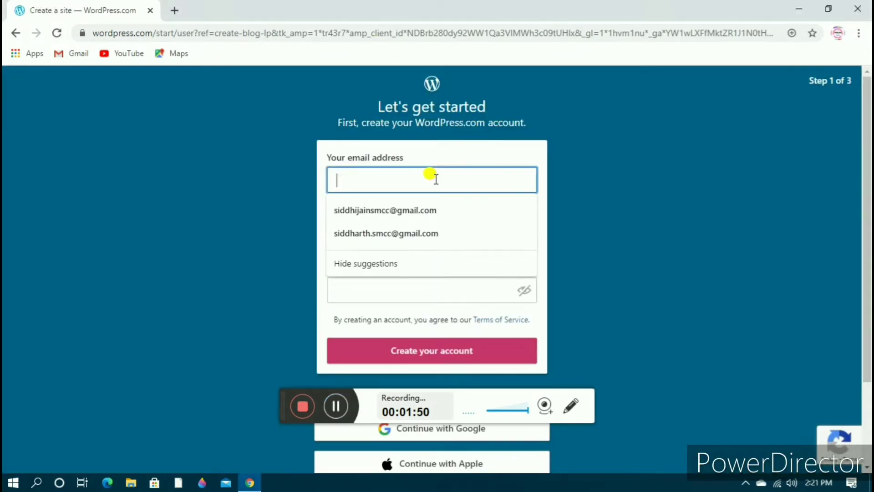
pyautogui.click(433, 213)
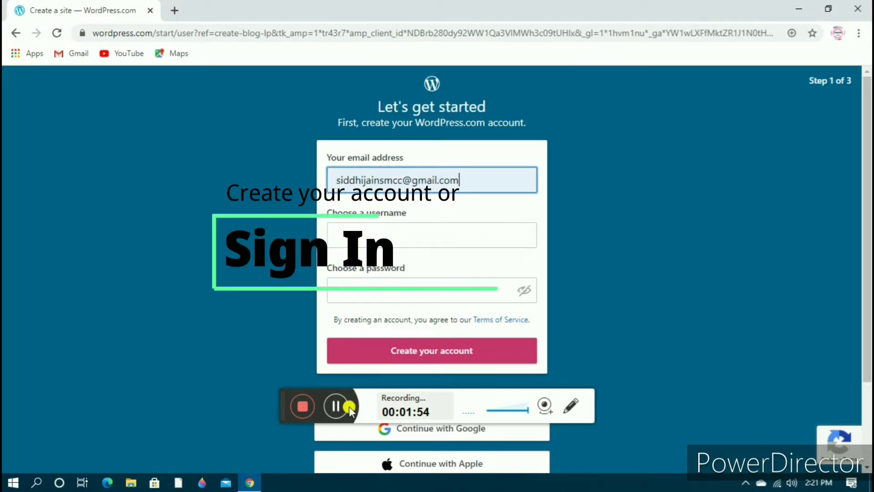
pyautogui.scroll(-2, 402, 272)
pyautogui.scroll(2, 402, 272)
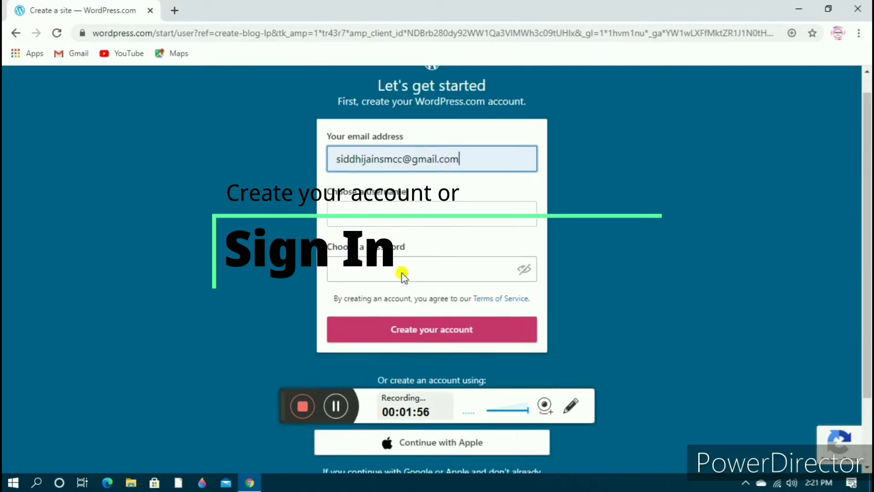
pyautogui.scroll(-2, 391, 282)
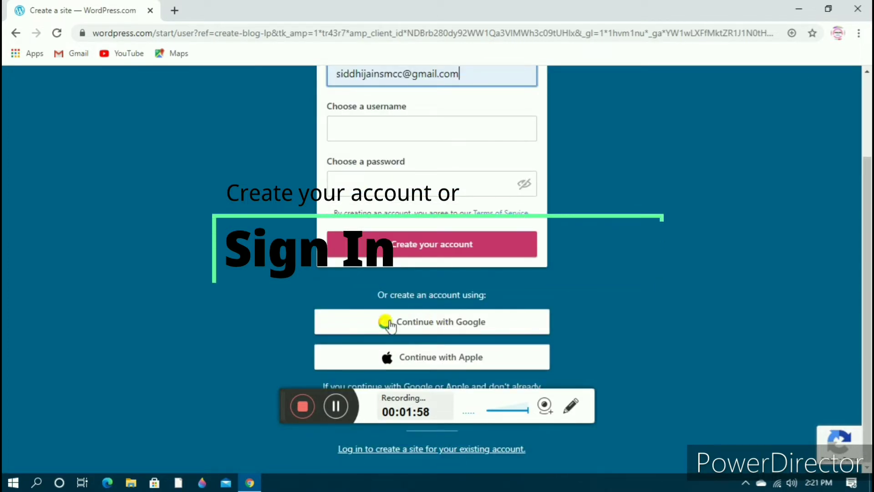
pyautogui.click(445, 323)
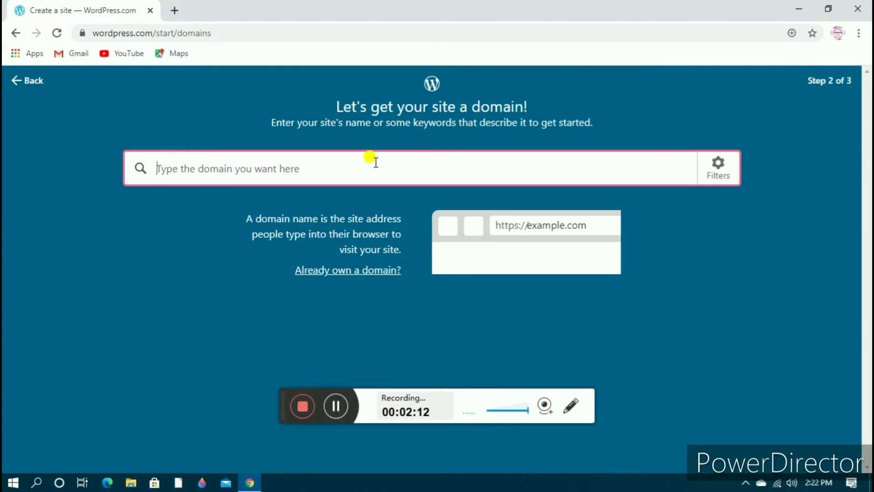
# - Search 'knowledgewithfunsiddhi' and select the free knowledgewithfunsiddhi.wordpress.com address, with no paid plan
pyautogui.moveTo(298, 214); pyautogui.dragTo(407, 229)
pyautogui.click(223, 264)
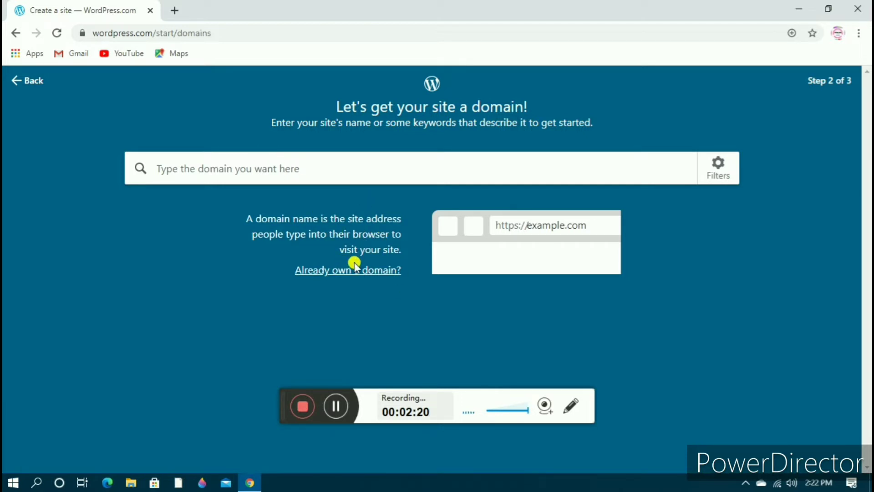
pyautogui.click(354, 176)
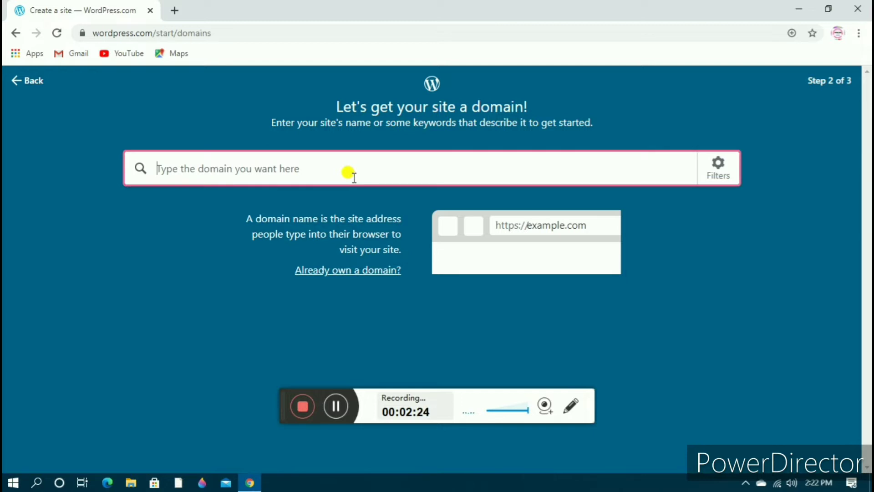
pyautogui.write('knowledgewithfunsiddhi')
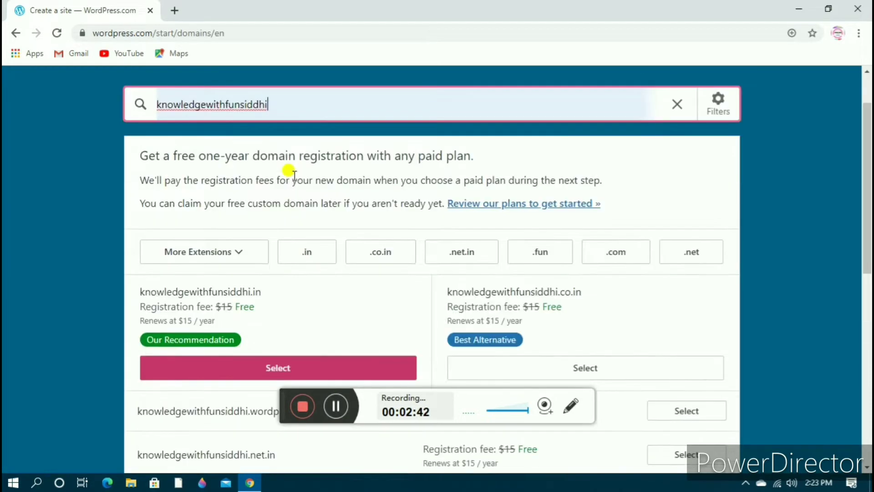
pyautogui.scroll(-3, 378, 255)
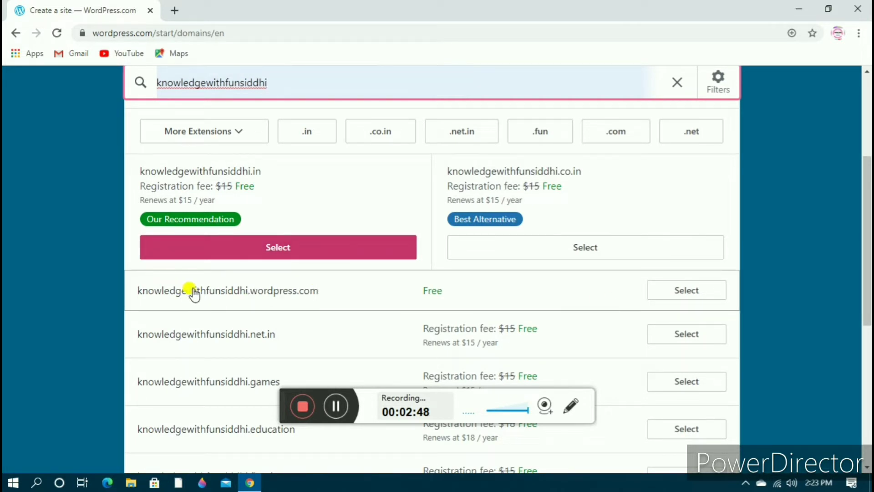
pyautogui.scroll(-2, 464, 314)
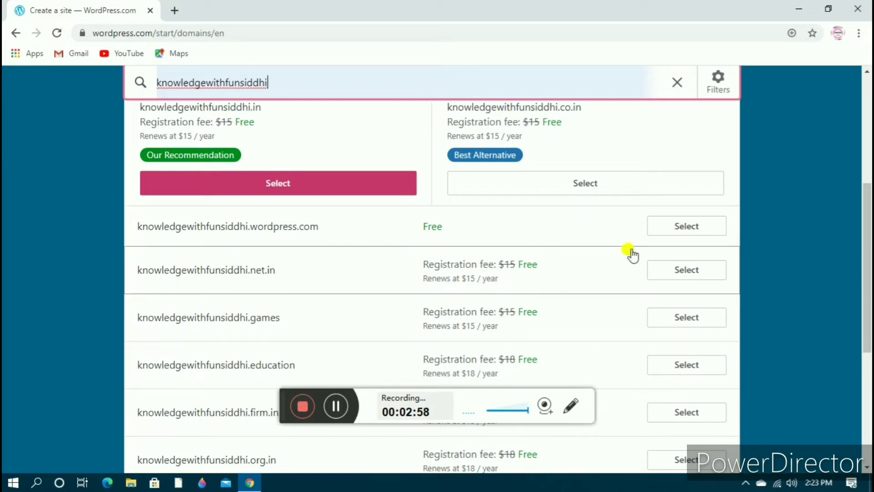
pyautogui.scroll(3, 301, 285)
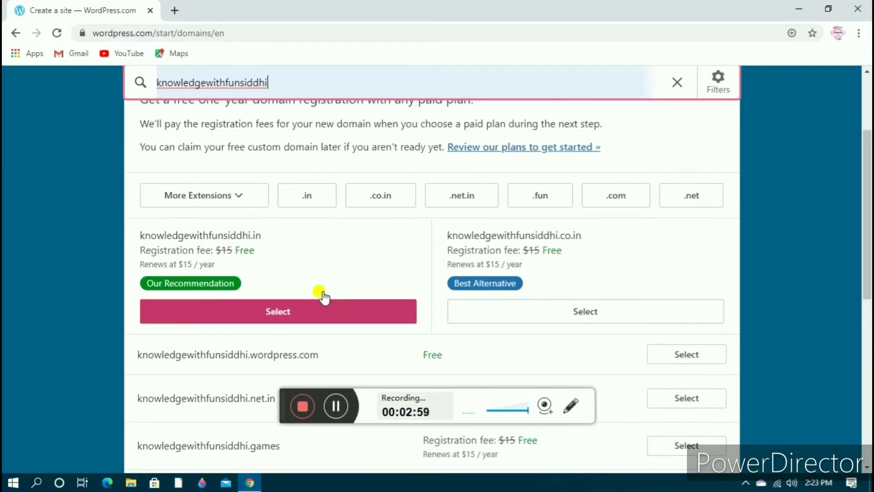
pyautogui.click(688, 361)
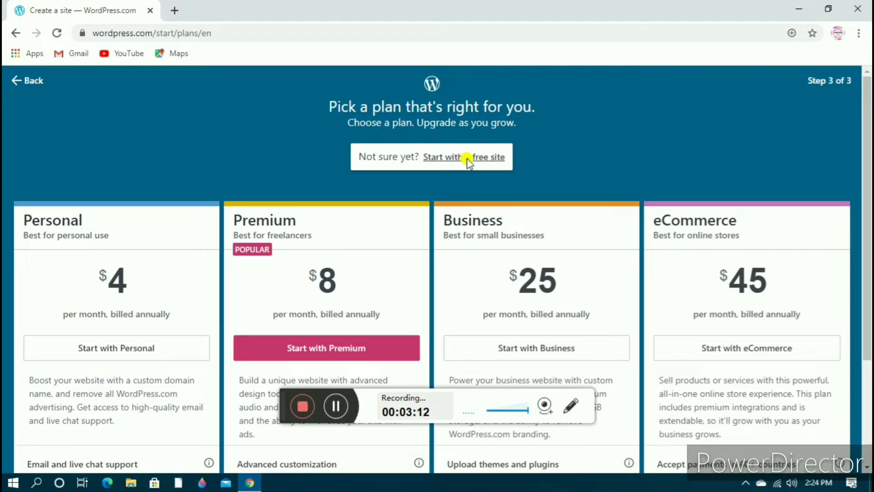
pyautogui.click(469, 160)
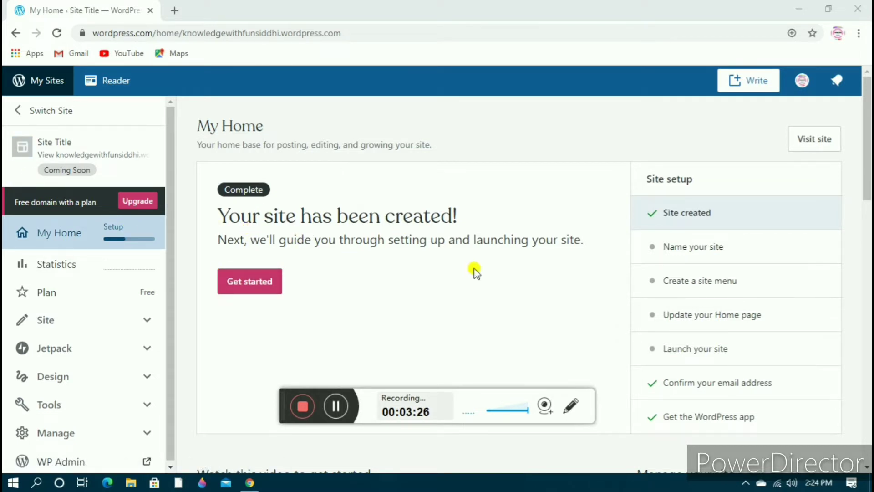
# - Start guided site setup, then leave settings for Site Identity via the Site Icon link
pyautogui.click(275, 288)
pyautogui.click(264, 308)
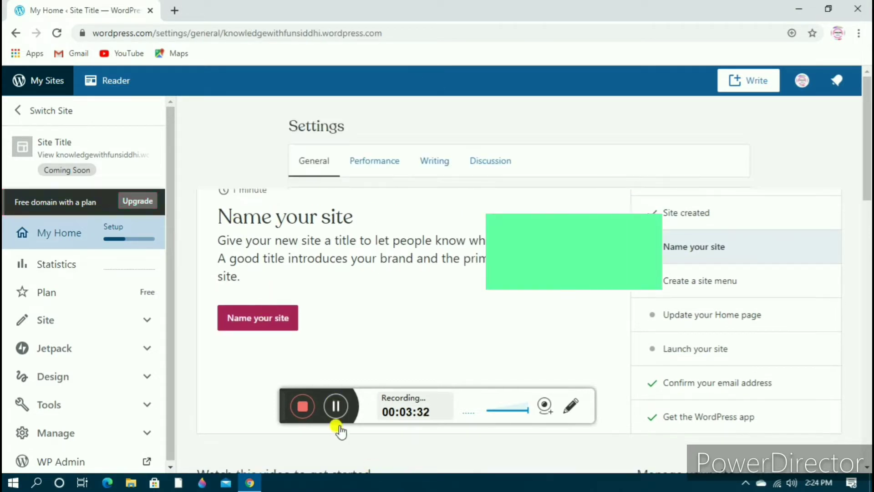
pyautogui.click(337, 404)
pyautogui.click(334, 405)
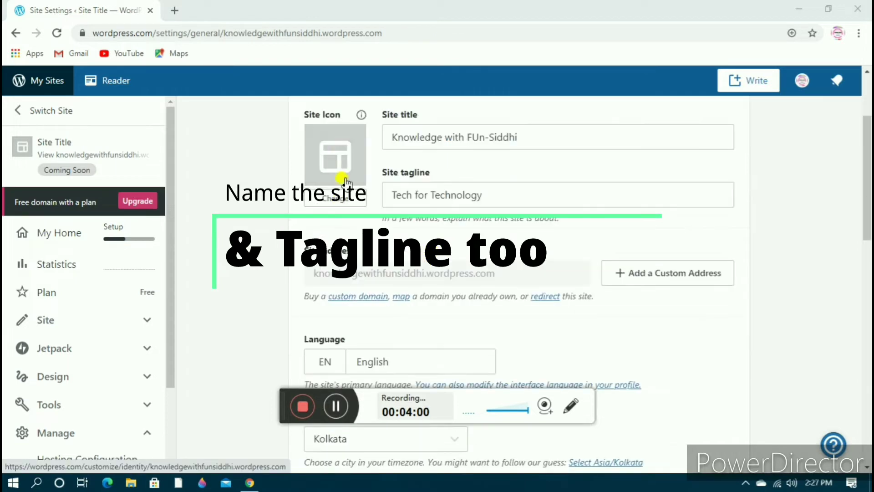
pyautogui.scroll(3, 325, 318)
pyautogui.click(327, 325)
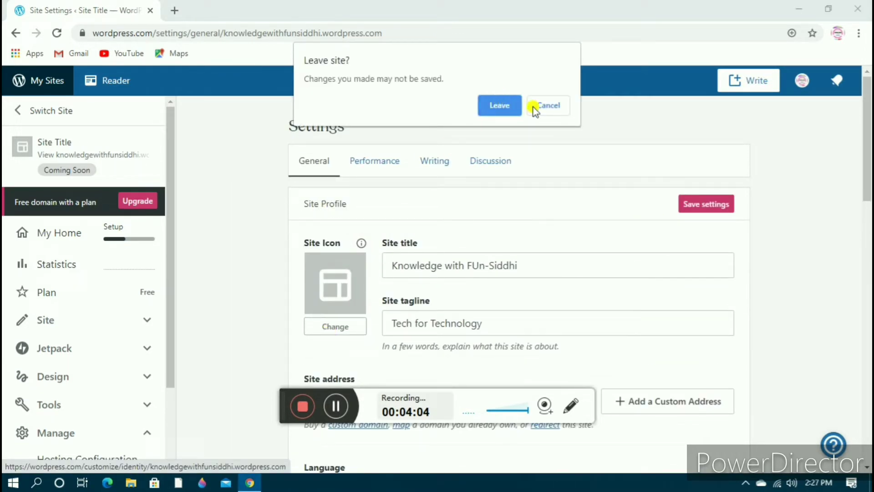
pyautogui.click(510, 110)
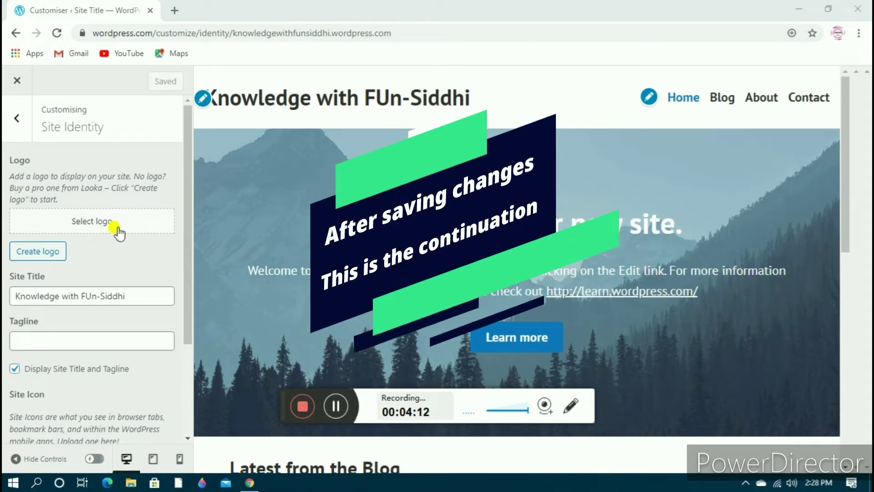
# - Upload the FUN knowledge image as the site logo with alt text, skipping cropping
pyautogui.click(133, 219)
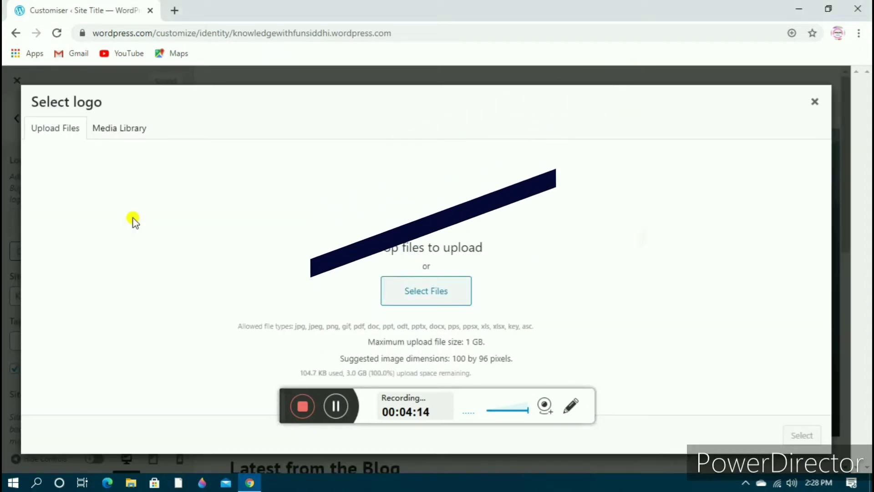
pyautogui.click(439, 297)
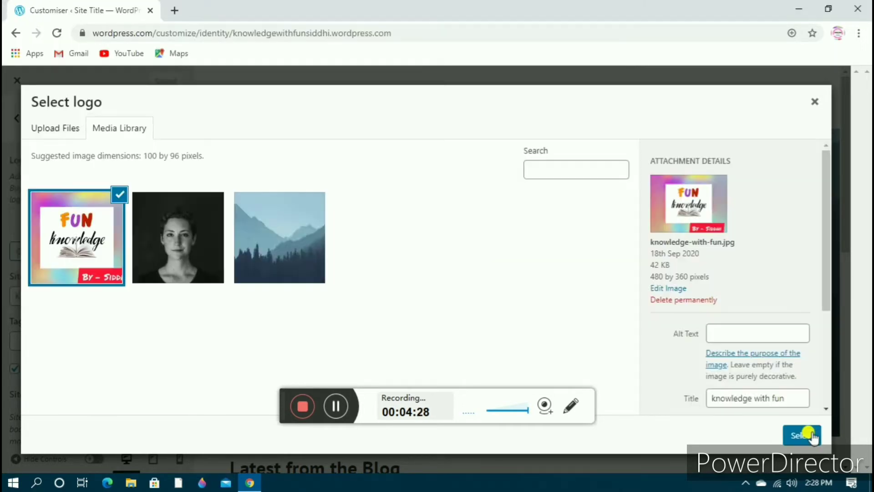
pyautogui.click(755, 333)
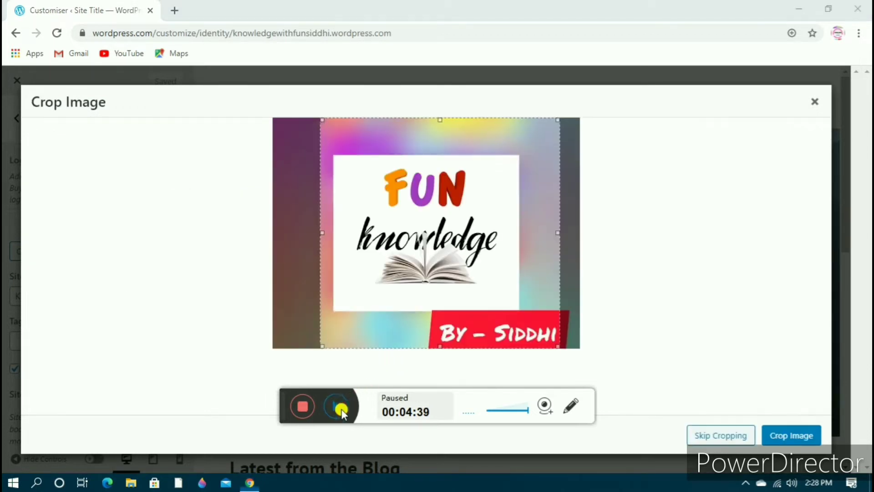
pyautogui.click(339, 407)
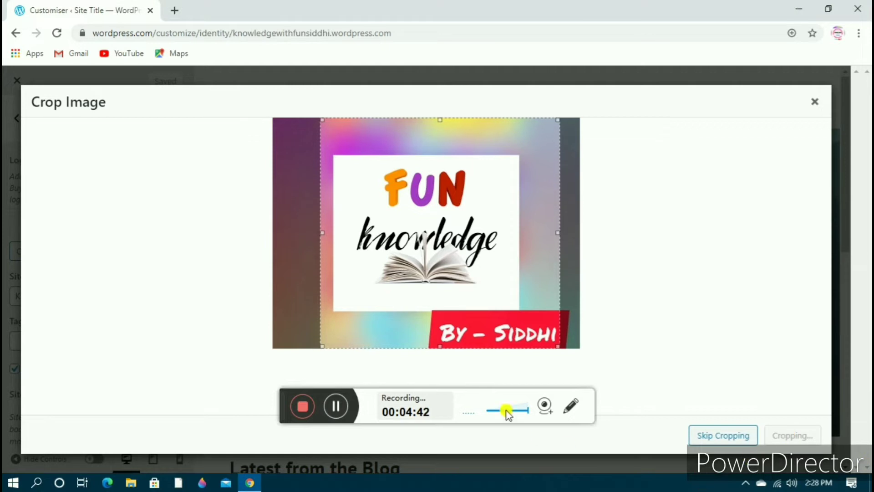
pyautogui.click(336, 405)
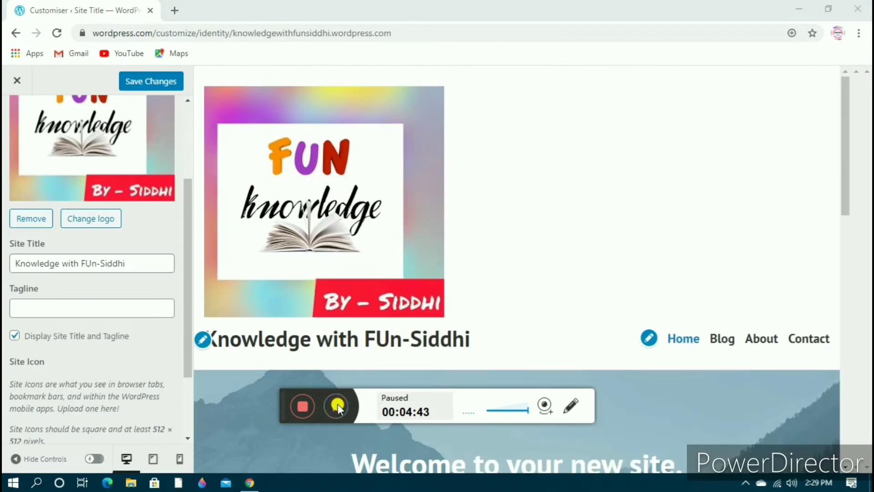
# - Set the site tagline to 'Tech for Technology'
pyautogui.click(129, 310)
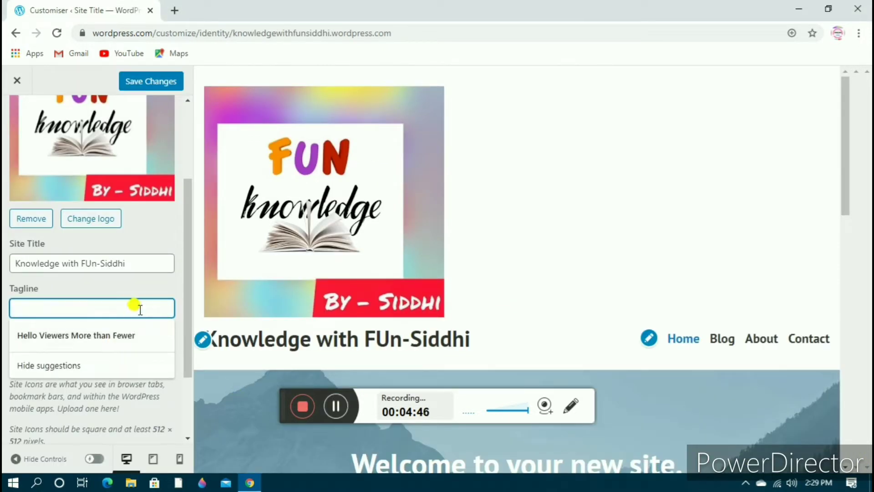
pyautogui.write('Te')
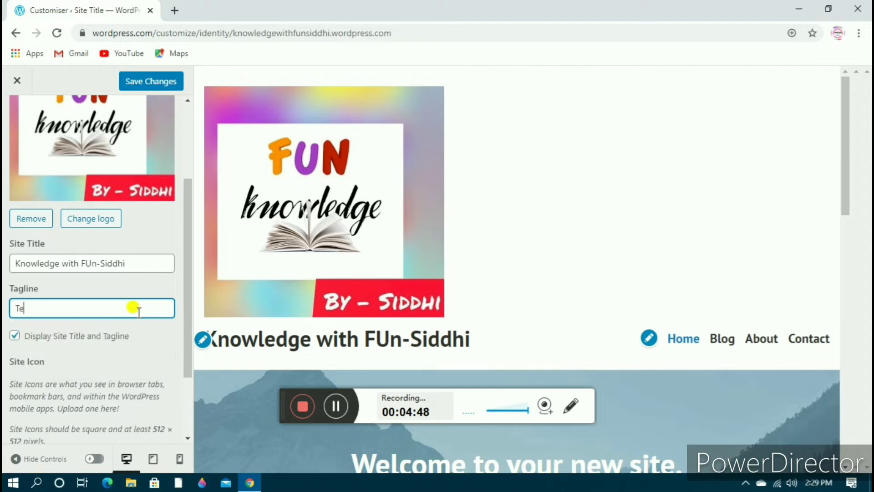
pyautogui.write('ch for Technology')
pyautogui.scroll(-2, 125, 351)
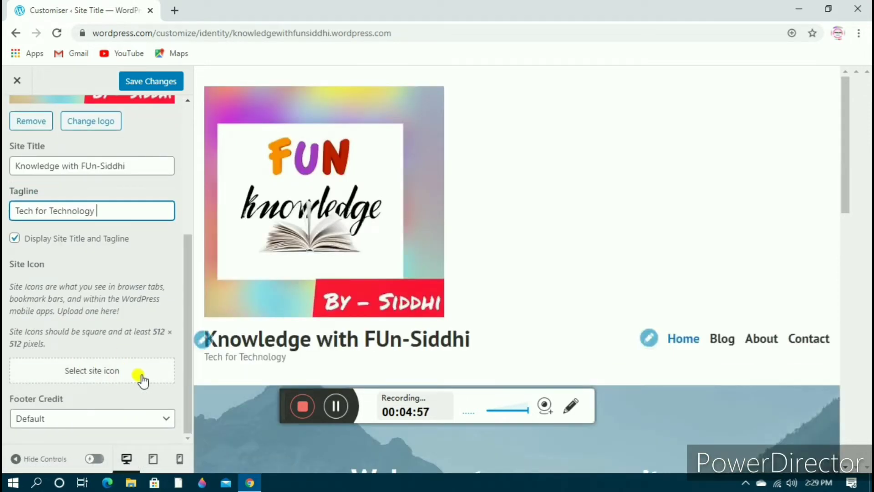
pyautogui.scroll(5, 141, 381)
pyautogui.scroll(-4, 142, 380)
pyautogui.scroll(-1, 142, 380)
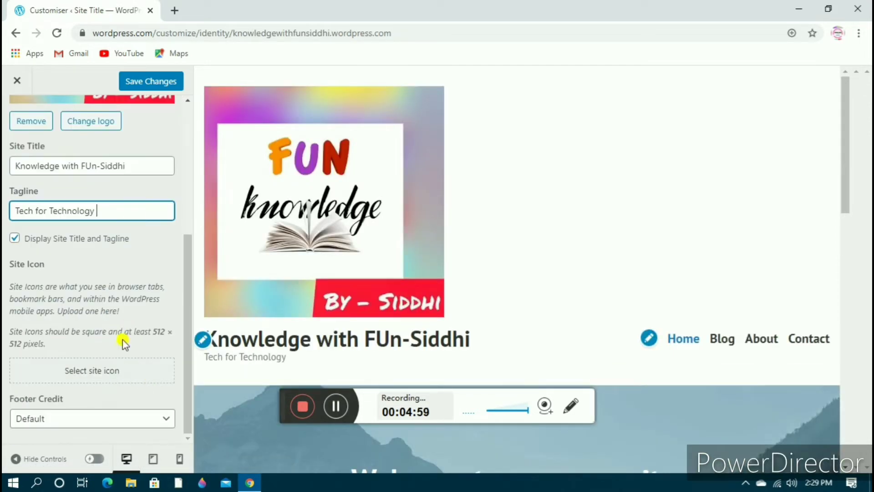
# - Choose the FUN knowledge image as the site icon
pyautogui.click(111, 367)
pyautogui.click(98, 241)
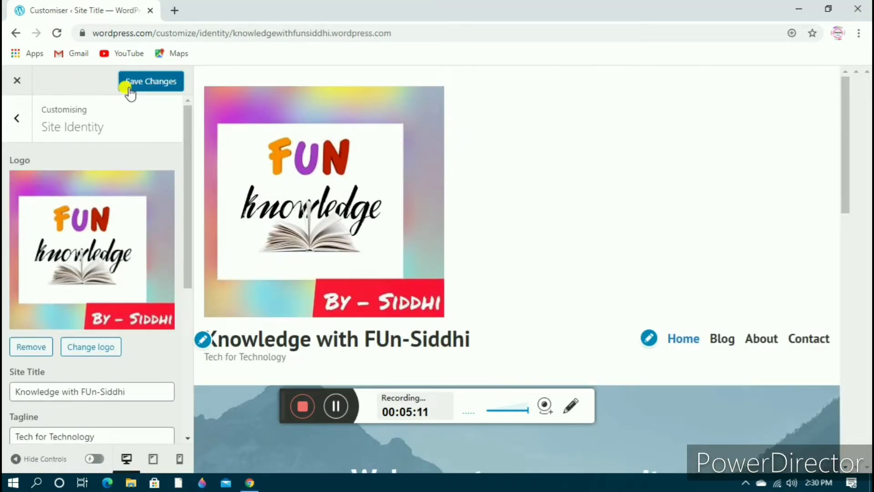
pyautogui.click(129, 87)
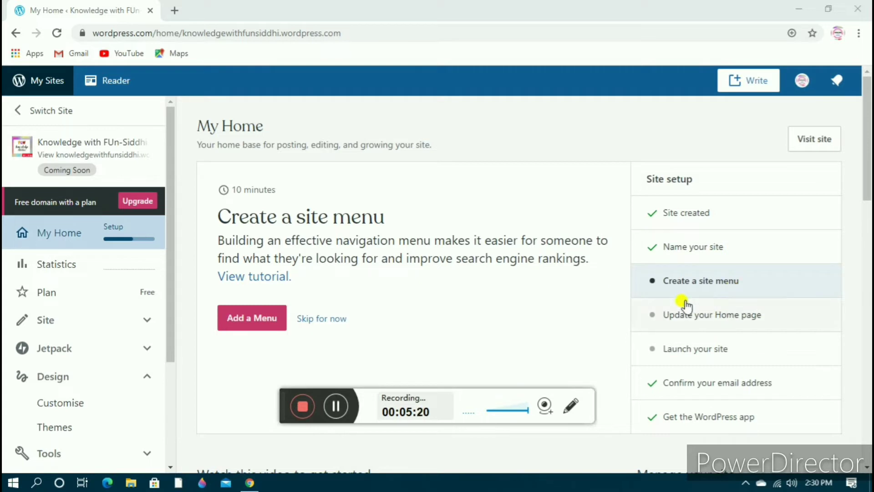
pyautogui.click(258, 317)
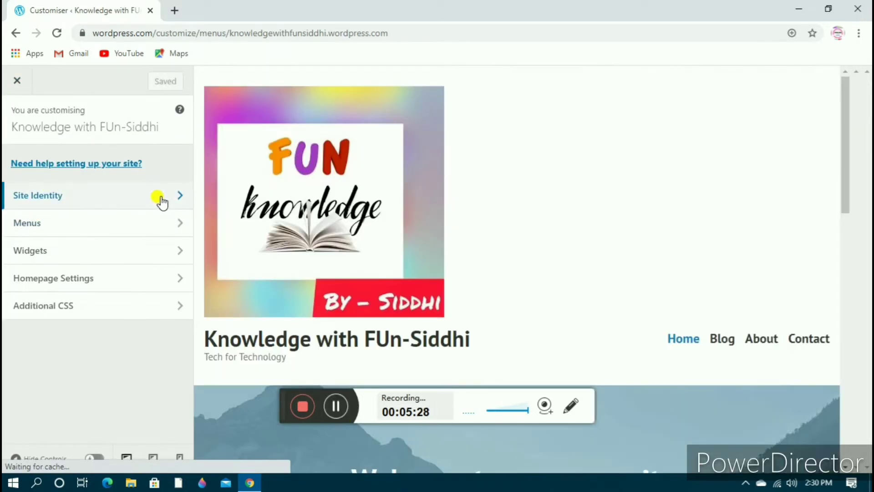
# - Open the Social menu, remove its extra items and expand the Facebook link
pyautogui.click(142, 228)
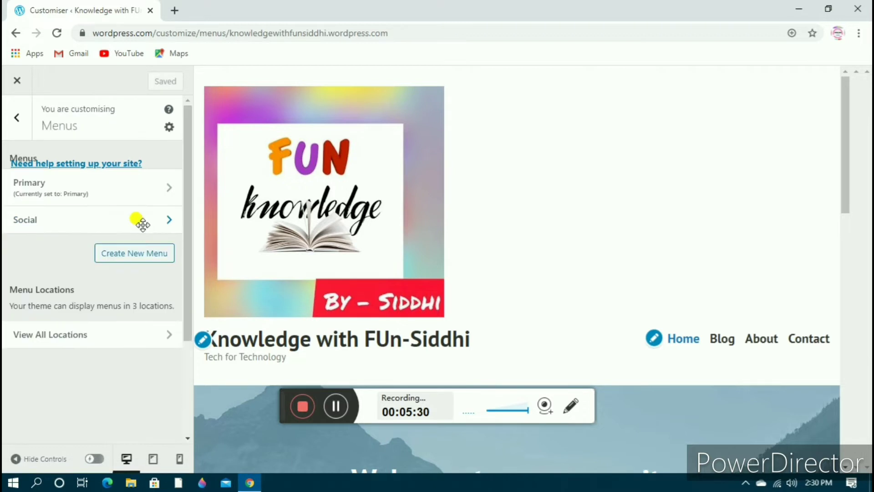
pyautogui.click(141, 221)
pyautogui.click(335, 406)
pyautogui.click(336, 406)
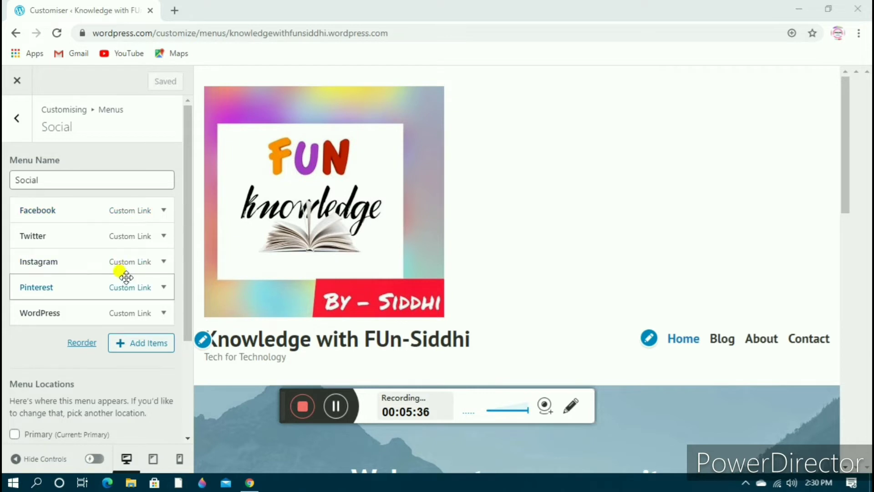
pyautogui.click(162, 210)
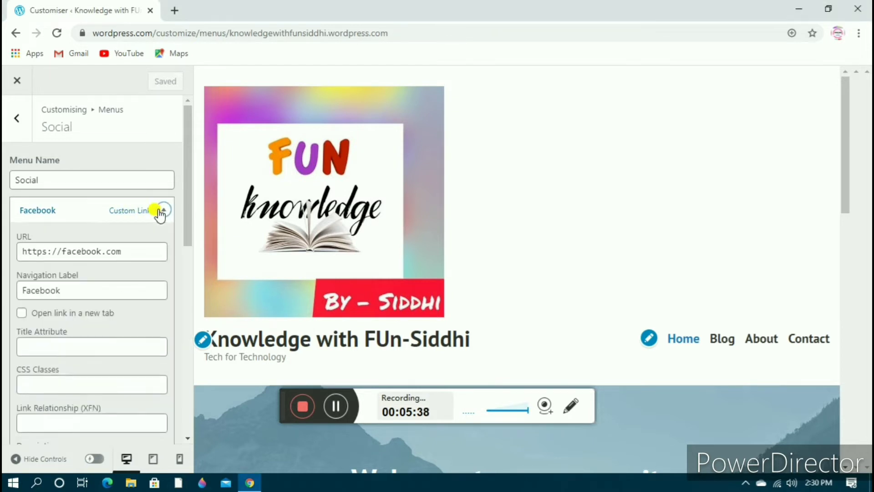
pyautogui.click(337, 406)
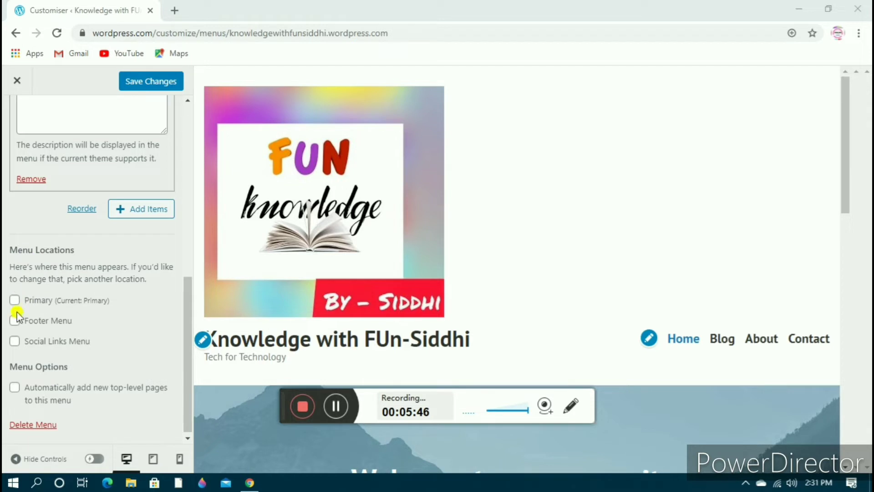
# - Set the Facebook link's new-tab option, assign Social Links Menu, and save
pyautogui.click(15, 342)
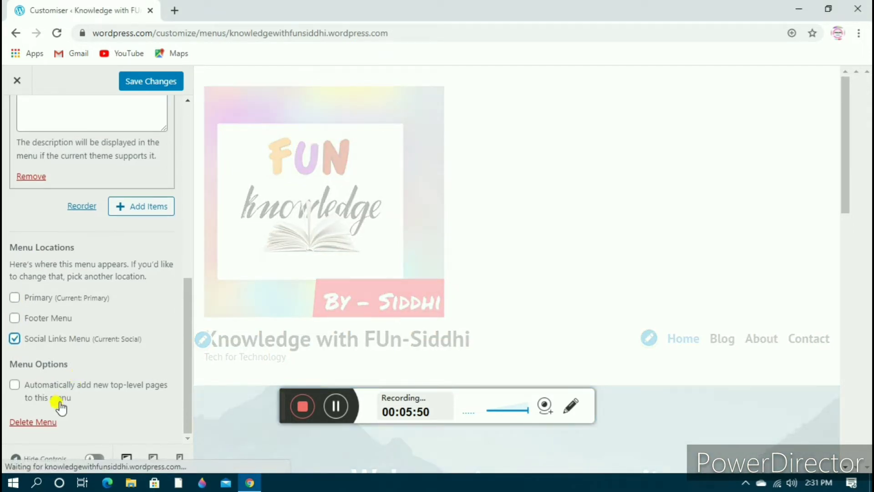
pyautogui.scroll(8, 45, 274)
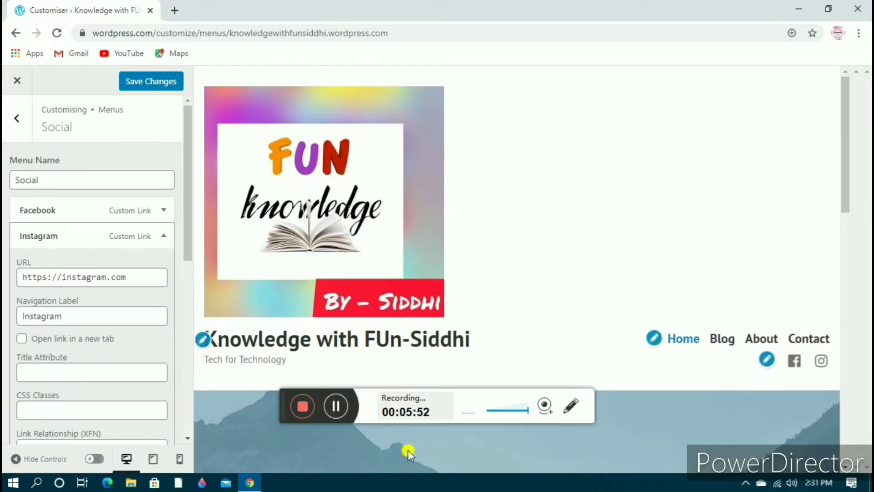
pyautogui.click(335, 405)
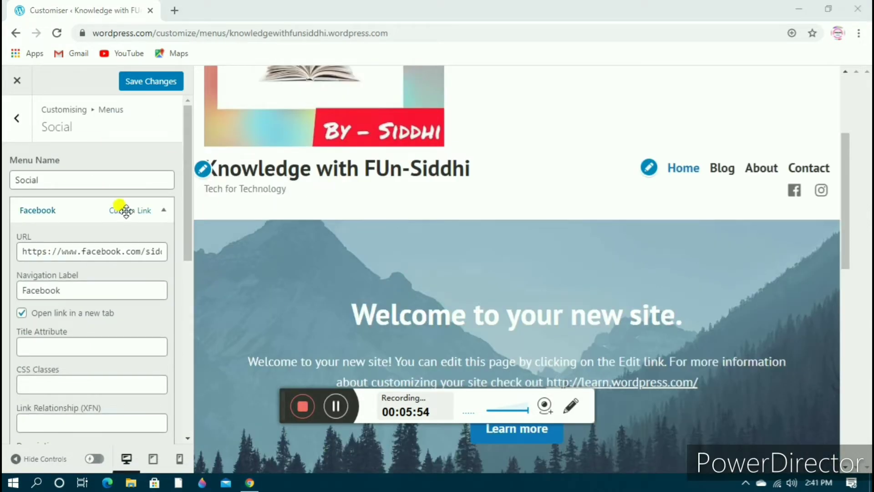
pyautogui.scroll(-3, 158, 220)
pyautogui.scroll(3, 158, 220)
pyautogui.click(146, 81)
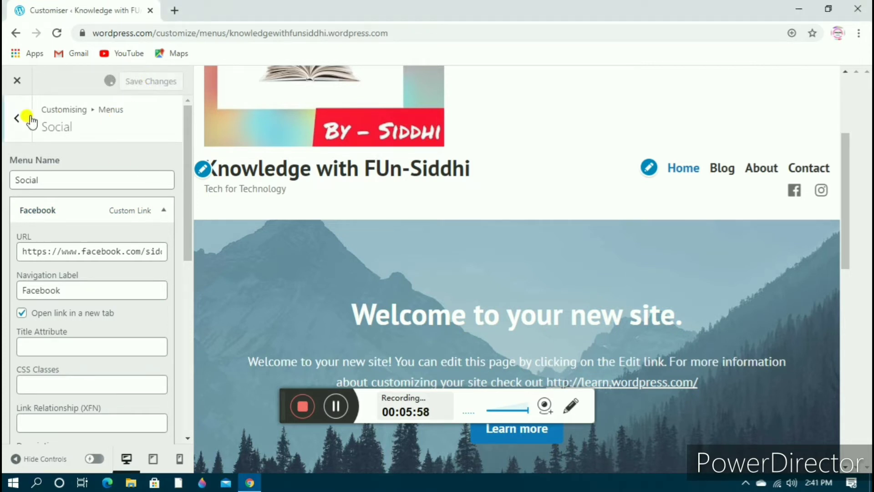
pyautogui.click(335, 406)
pyautogui.click(337, 406)
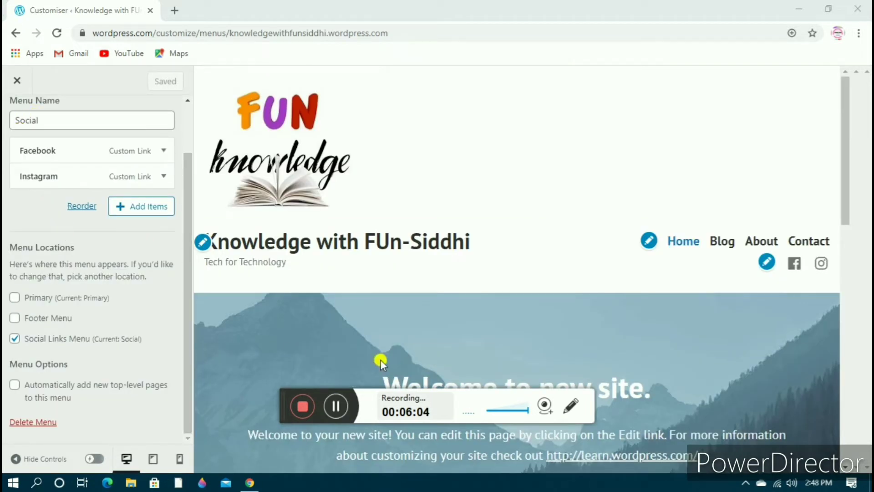
pyautogui.scroll(3, 139, 205)
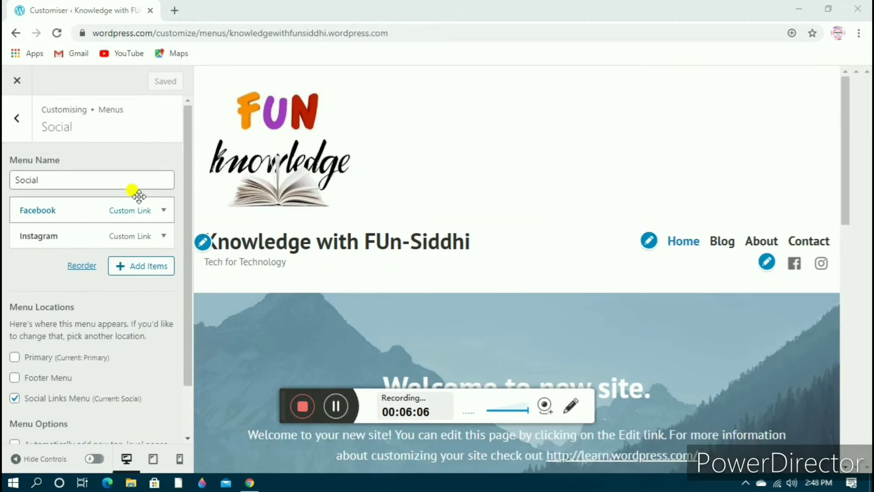
pyautogui.click(19, 121)
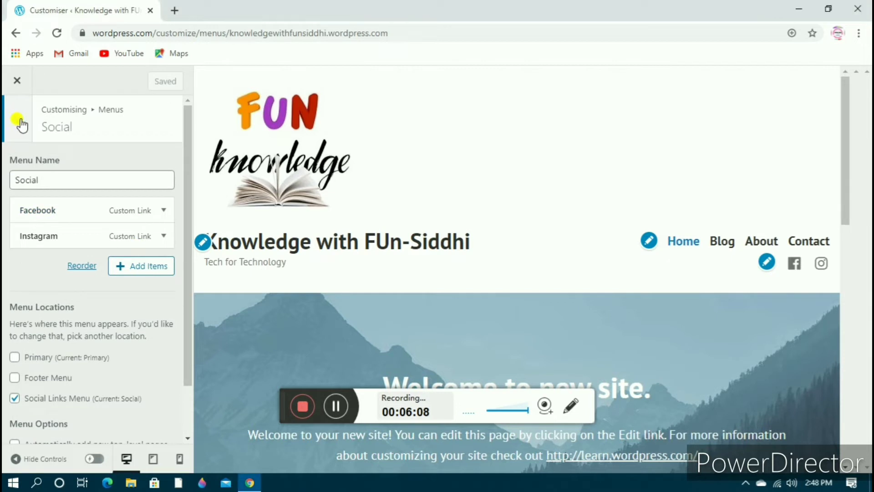
# - In the Customiser's Footer widget area, add a Links widget from the widget list
pyautogui.click(20, 122)
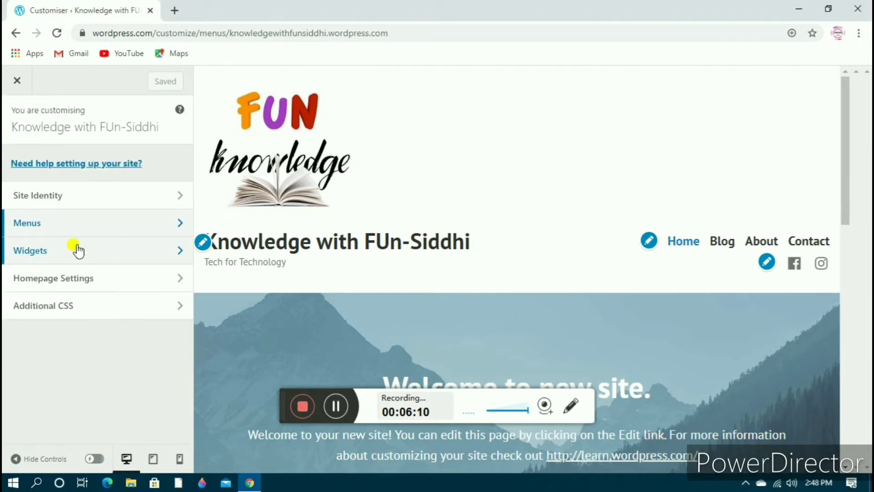
pyautogui.click(91, 253)
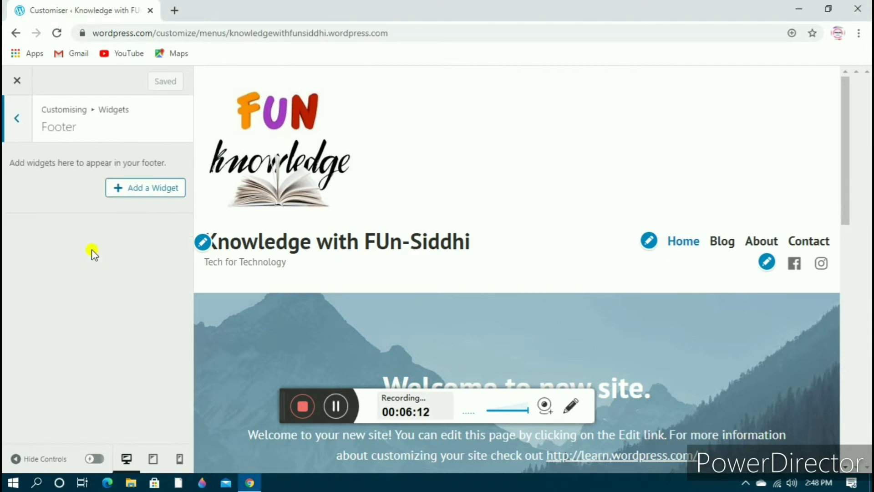
pyautogui.click(141, 194)
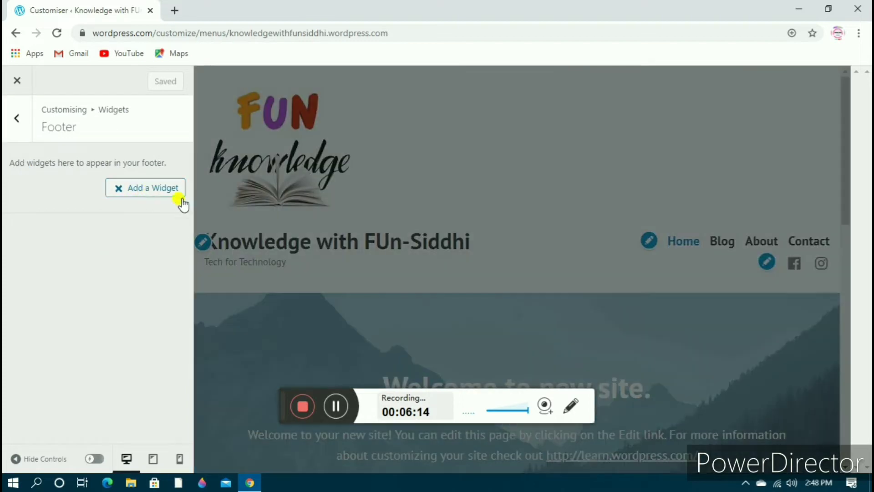
pyautogui.scroll(-5, 279, 228)
pyautogui.scroll(-14, 279, 229)
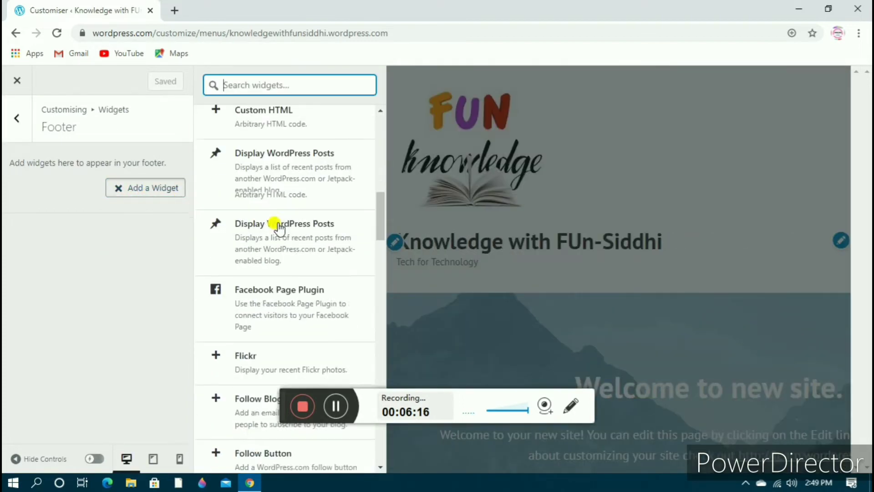
pyautogui.scroll(-2, 279, 228)
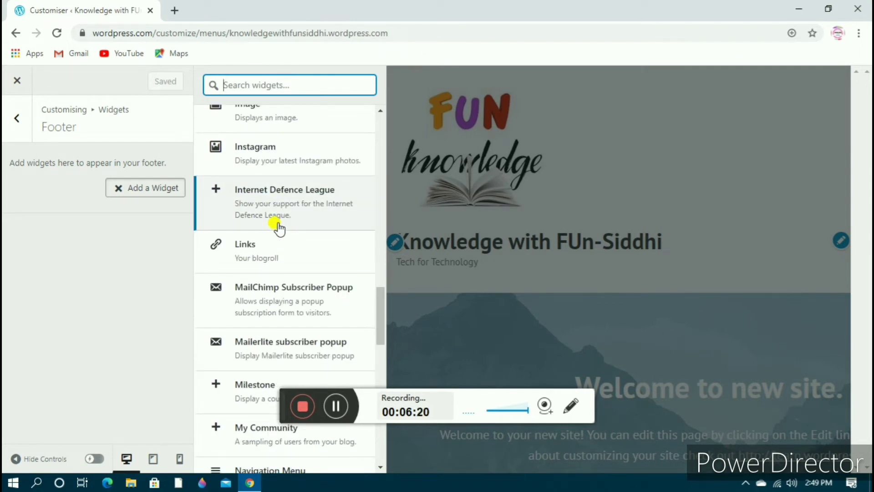
pyautogui.scroll(-3, 278, 227)
pyautogui.scroll(1, 293, 171)
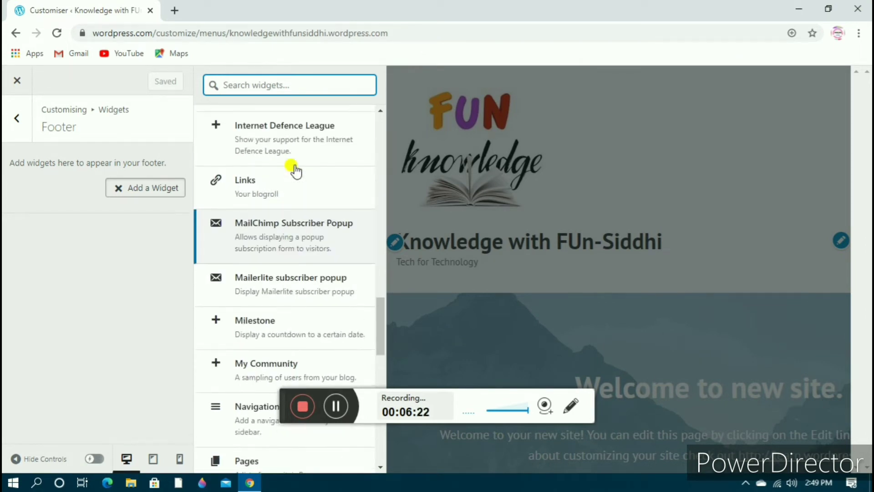
pyautogui.scroll(-15, 294, 171)
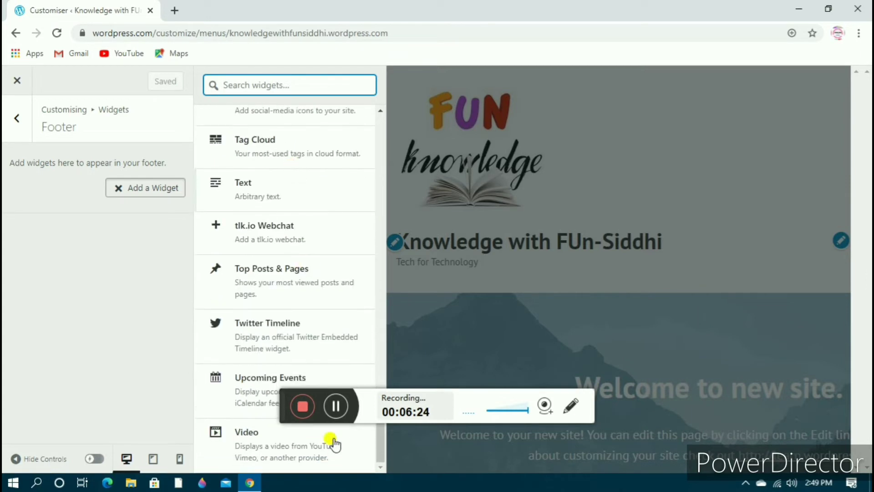
pyautogui.scroll(4, 211, 260)
pyautogui.scroll(4, 238, 216)
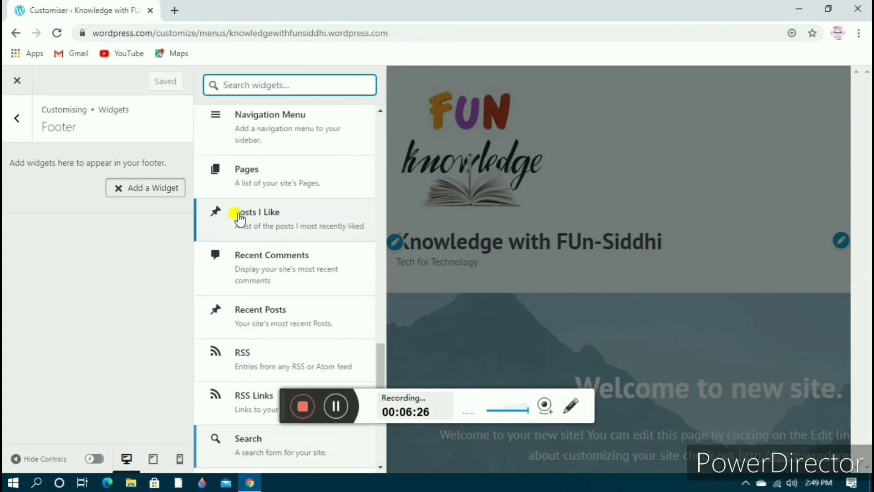
pyautogui.scroll(3, 248, 197)
pyautogui.scroll(5, 250, 197)
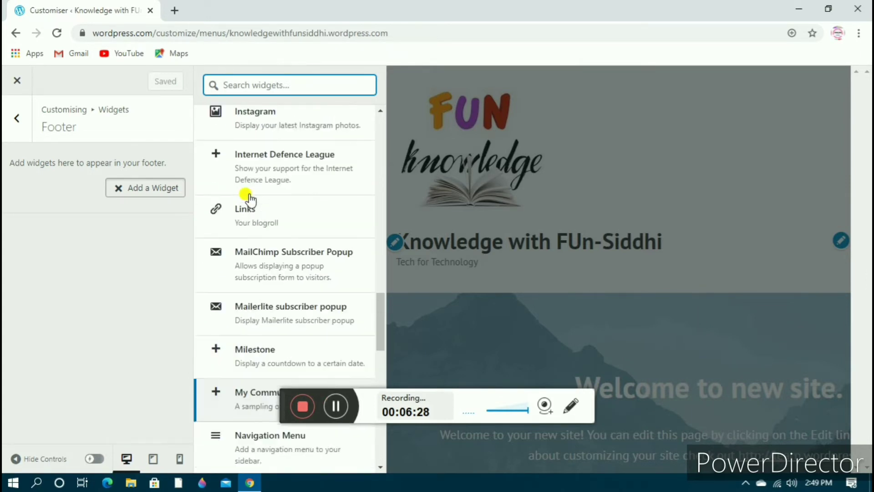
pyautogui.scroll(1, 256, 192)
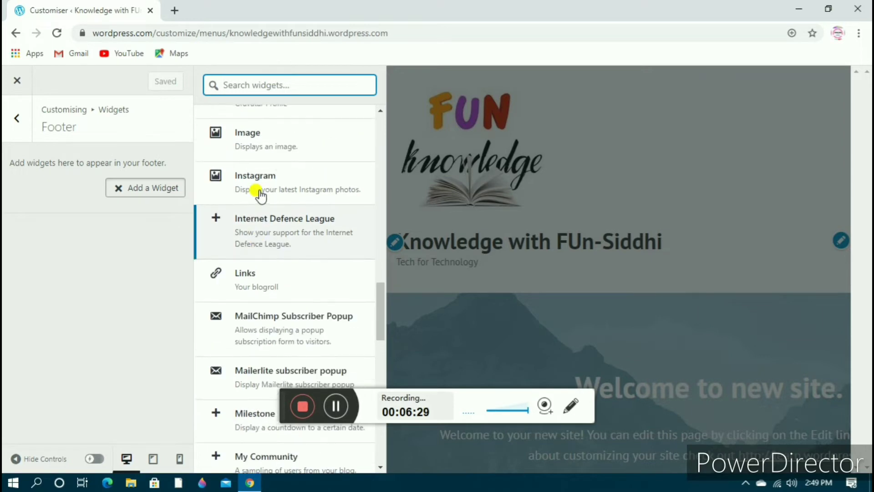
pyautogui.click(287, 272)
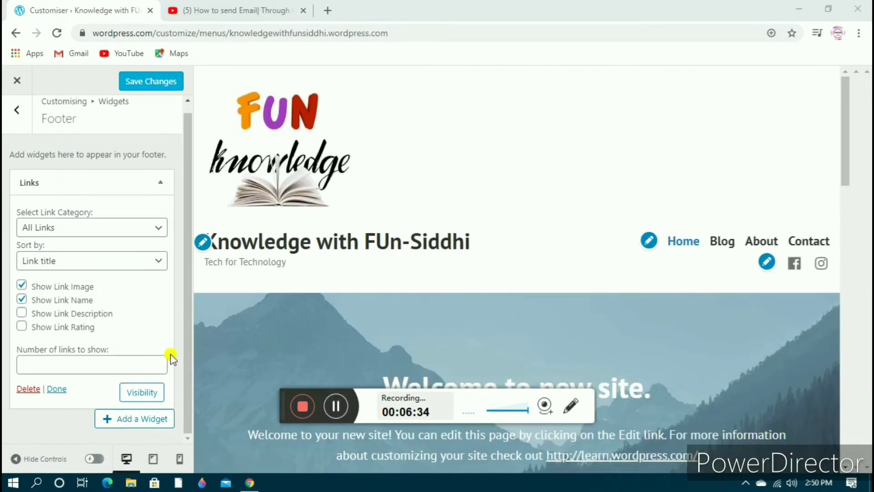
# - Paste the video link into the Links widget field and finish the widget
pyautogui.click(89, 364)
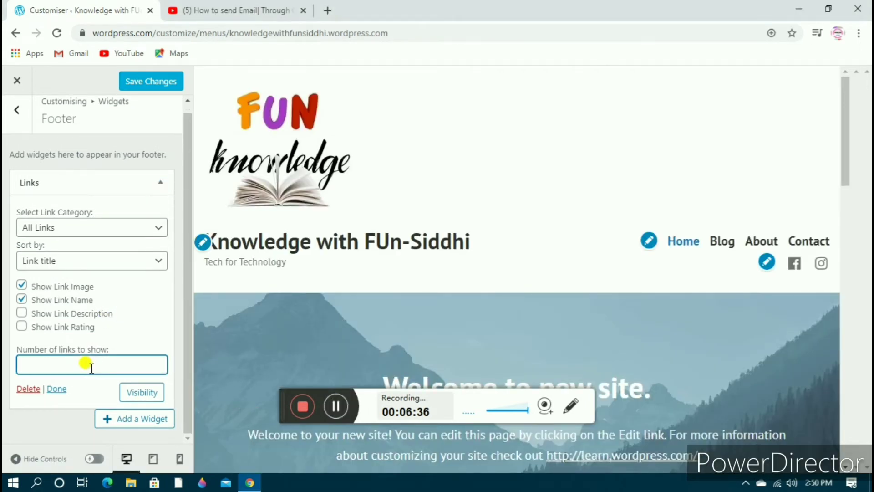
pyautogui.write('https://youtu.be/a5QCEnWSoYs')
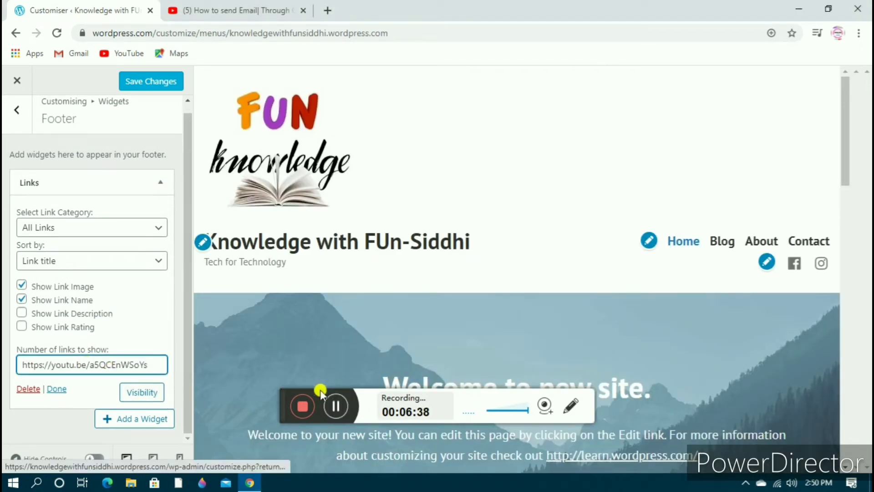
pyautogui.click(335, 406)
pyautogui.click(336, 406)
pyautogui.click(58, 389)
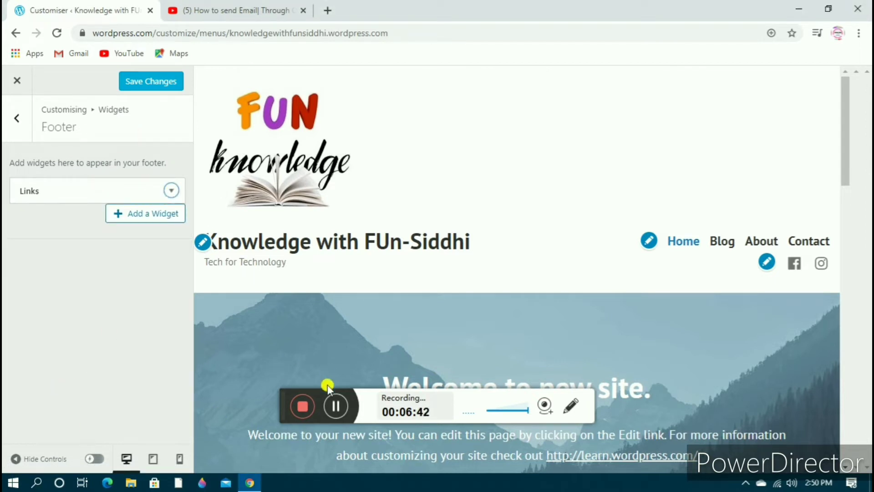
# - Finish the Follow Button widget, set to show the blog name only
pyautogui.click(336, 405)
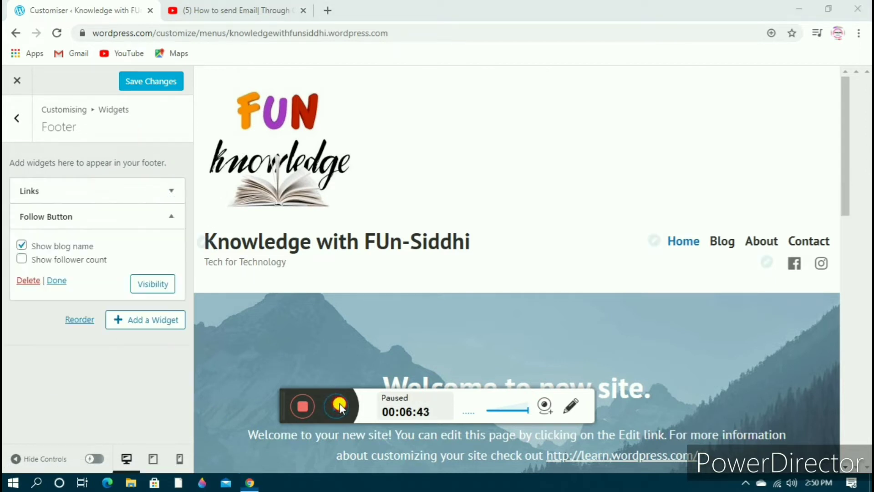
pyautogui.click(335, 406)
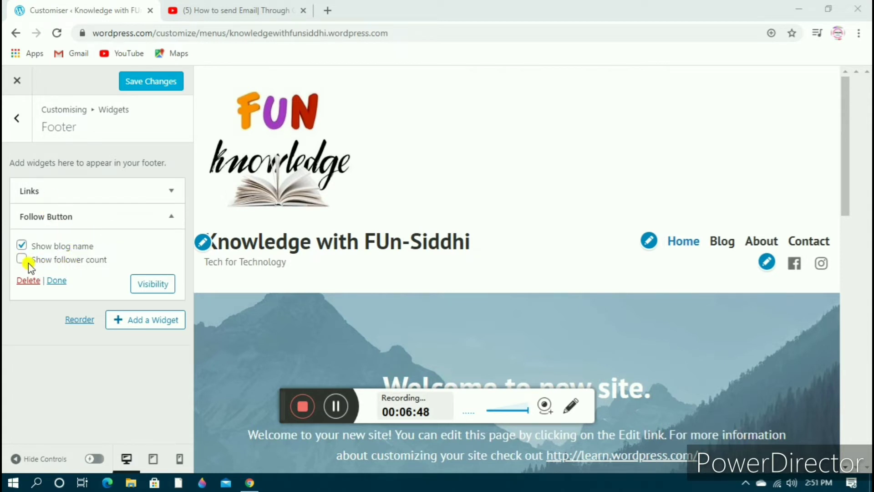
pyautogui.click(57, 280)
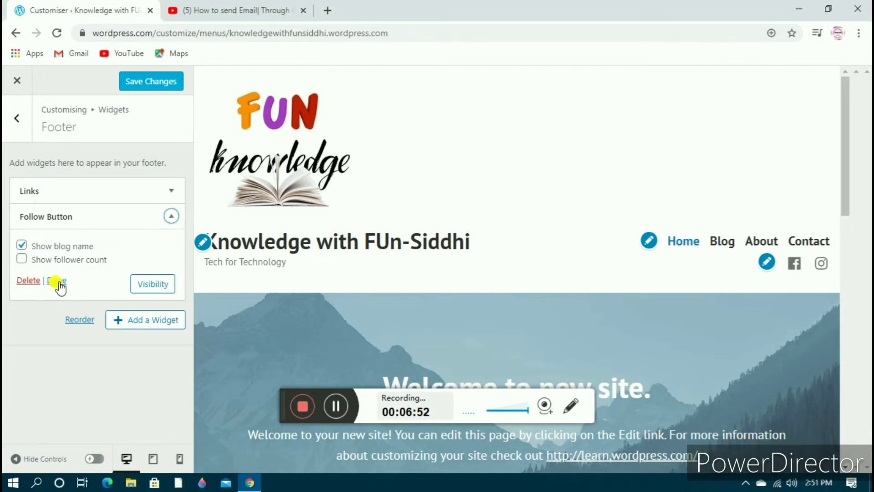
pyautogui.click(57, 281)
pyautogui.click(172, 250)
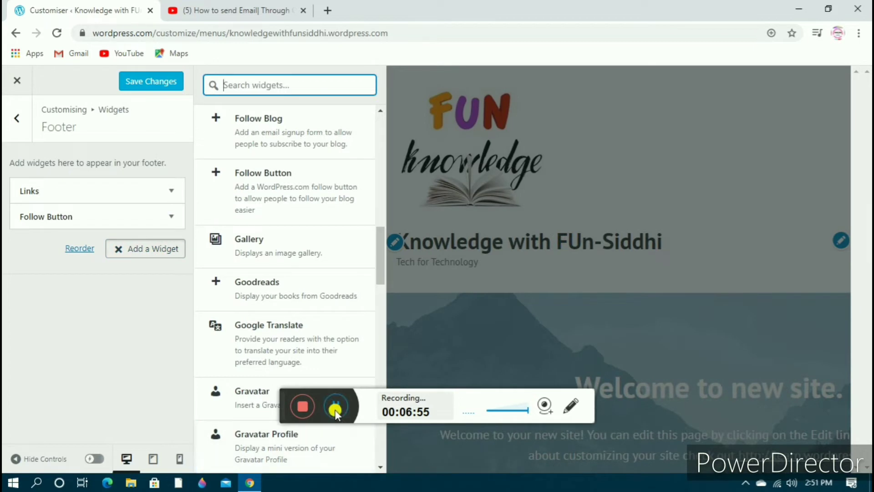
# - Open the homepage in the block editor from My Home
pyautogui.click(336, 408)
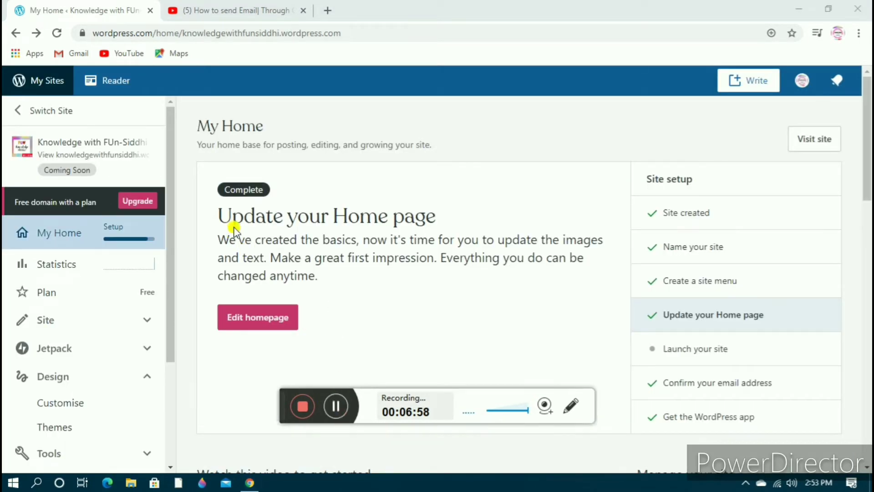
pyautogui.doubleClick(237, 216)
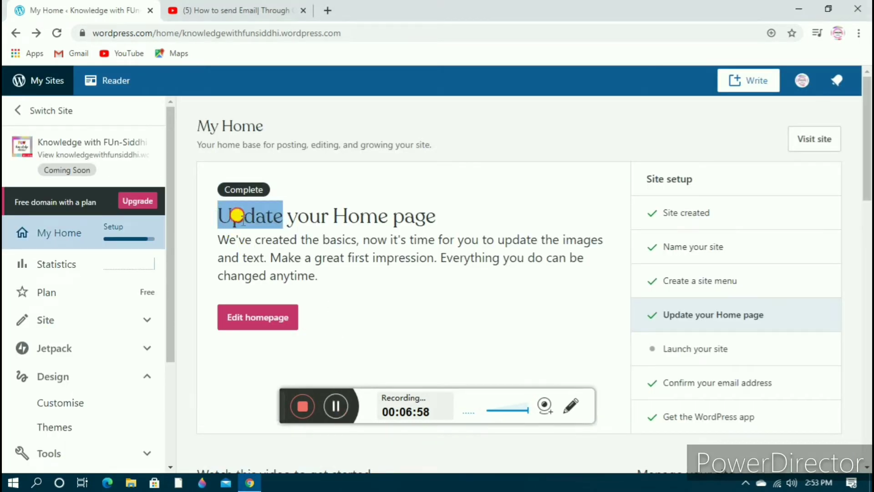
pyautogui.click(337, 293)
pyautogui.click(269, 328)
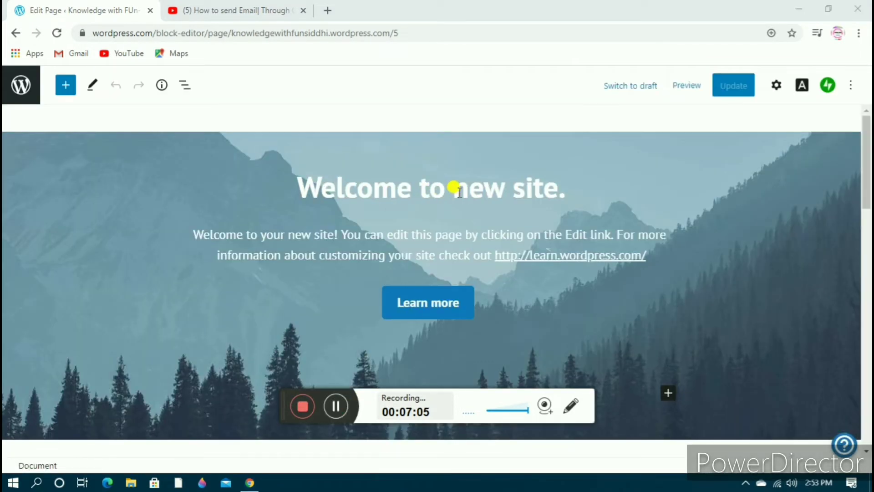
# - Retitle the cover 'Welcome to Knowledge with Fun's site.' and replace the intro paragraph and button
pyautogui.moveTo(453, 189); pyautogui.dragTo(556, 207)
pyautogui.click(553, 207)
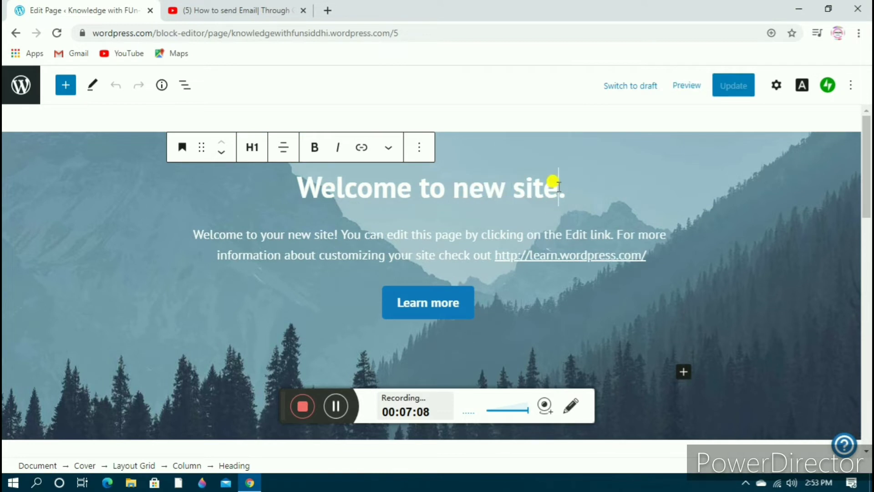
pyautogui.press('BackSpace')
pyautogui.press('BackSpace')
pyautogui.press('BackSpace')
pyautogui.press('BackSpace')
pyautogui.press('BackSpace')
pyautogui.press('BackSpace')
pyautogui.press('BackSpace')
pyautogui.press('BackSpace')
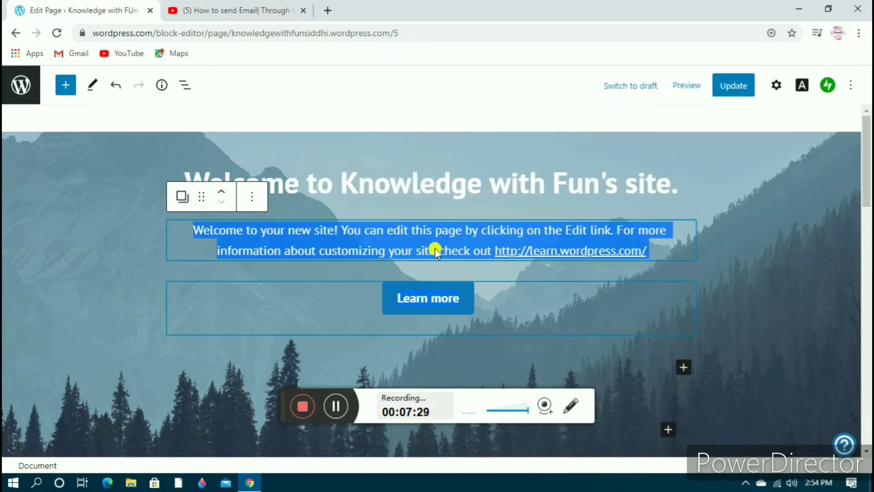
pyautogui.press('Delete')
pyautogui.click(220, 291)
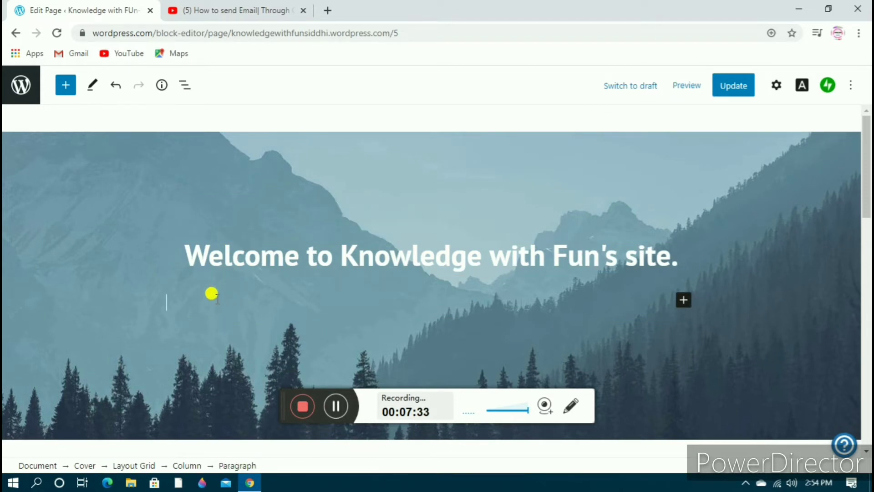
pyautogui.write('in th')
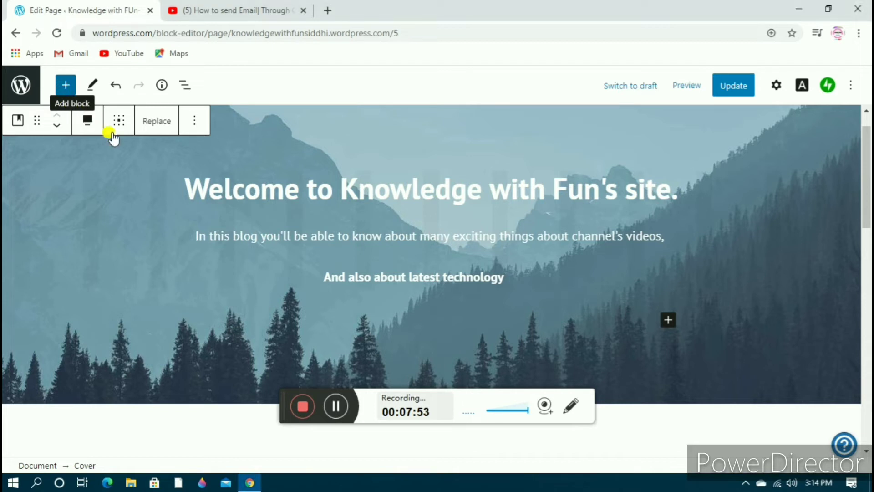
pyautogui.click(342, 406)
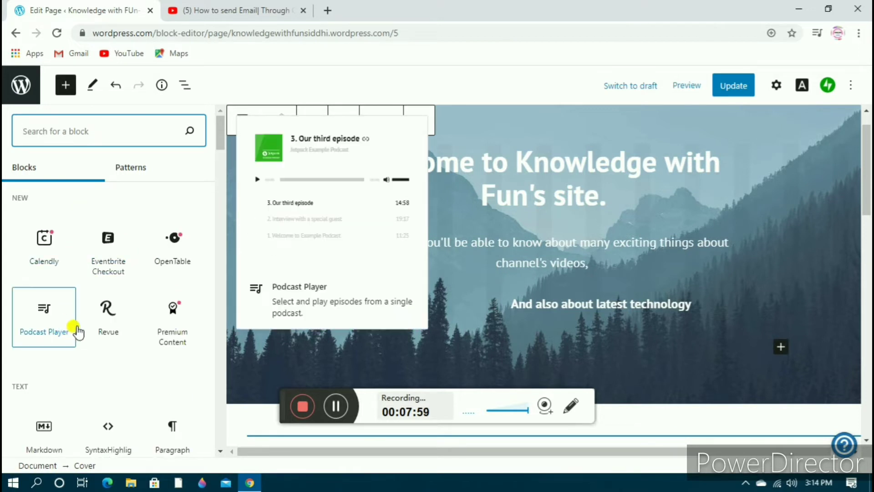
# - Insert a YouTube embed block below the cover from the Embeds category
pyautogui.scroll(-5, 86, 332)
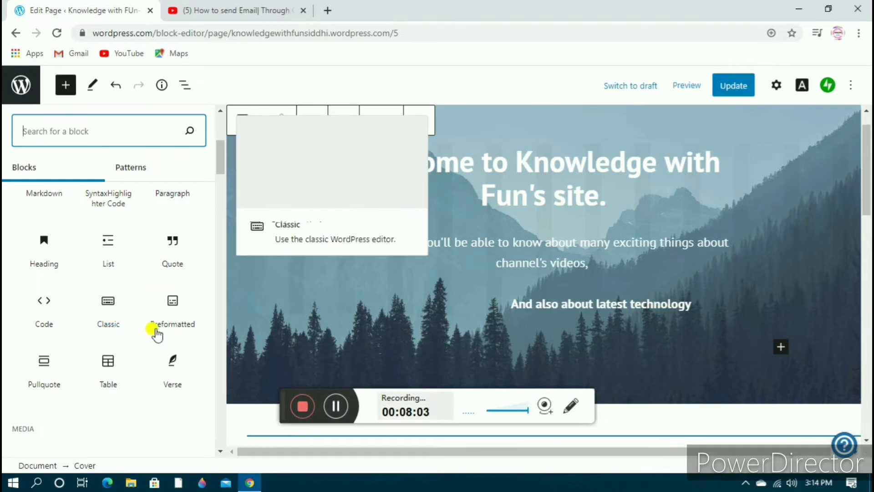
pyautogui.scroll(-10, 109, 374)
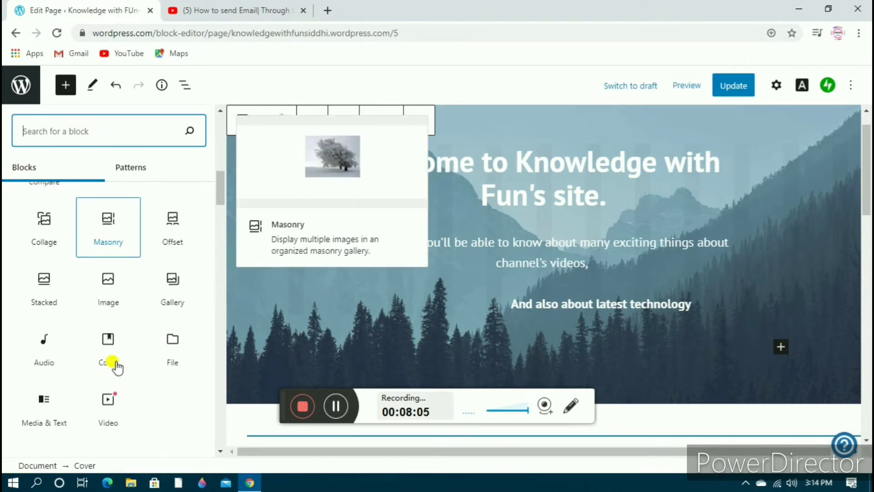
pyautogui.scroll(3, 132, 348)
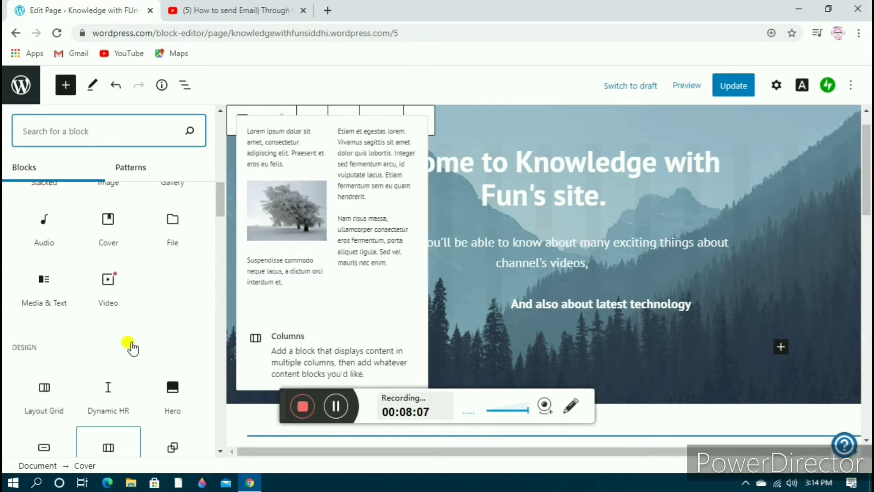
pyautogui.scroll(-6, 132, 349)
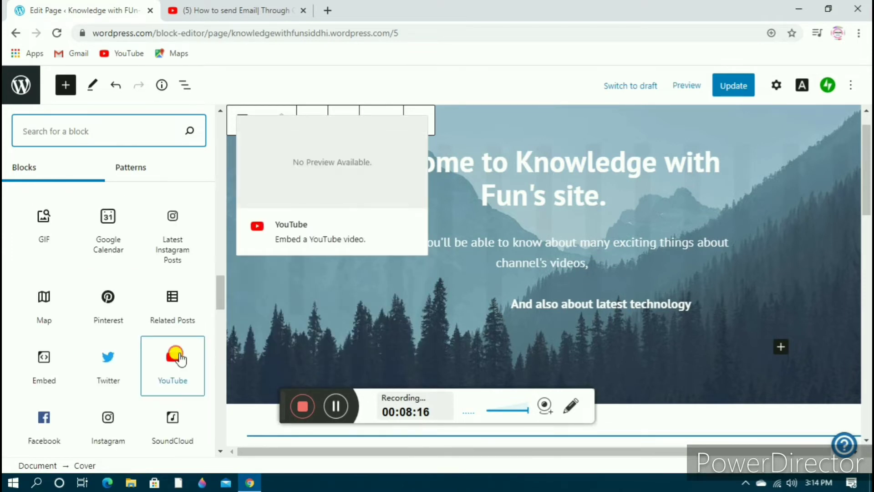
pyautogui.click(178, 359)
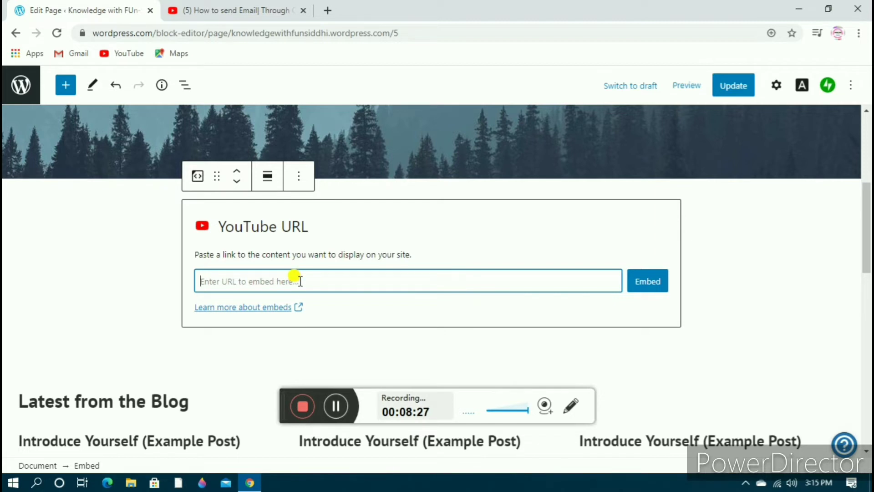
# - Paste the Gmail tutorial YouTube link into the homepage embed block and embed it
pyautogui.click(337, 410)
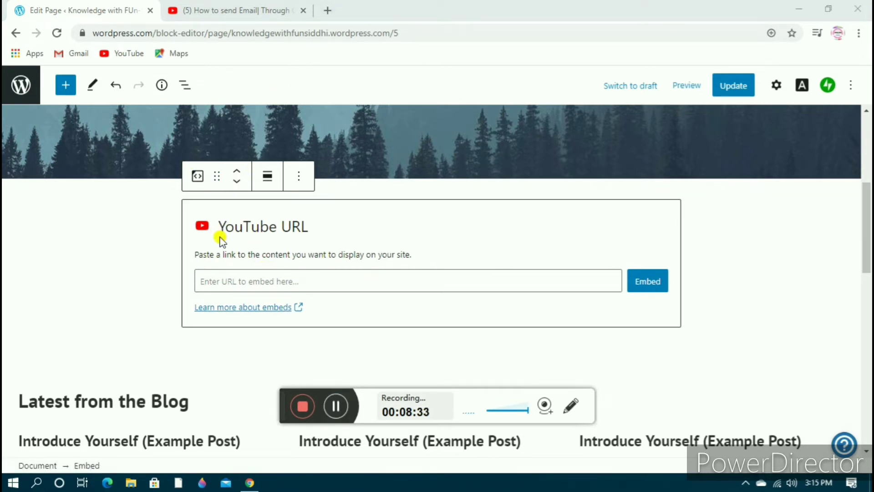
pyautogui.click(311, 283)
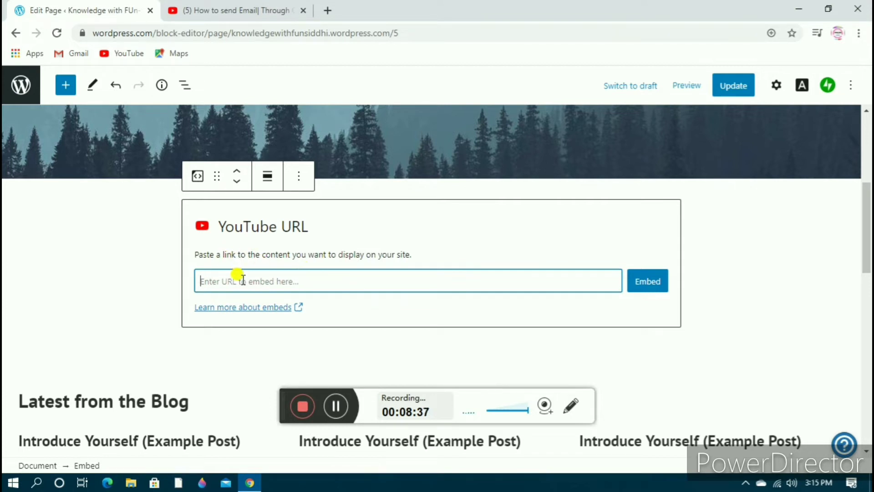
pyautogui.write('https://youtu.be/a5QCEnWSoYs')
pyautogui.click(644, 281)
pyautogui.click(650, 281)
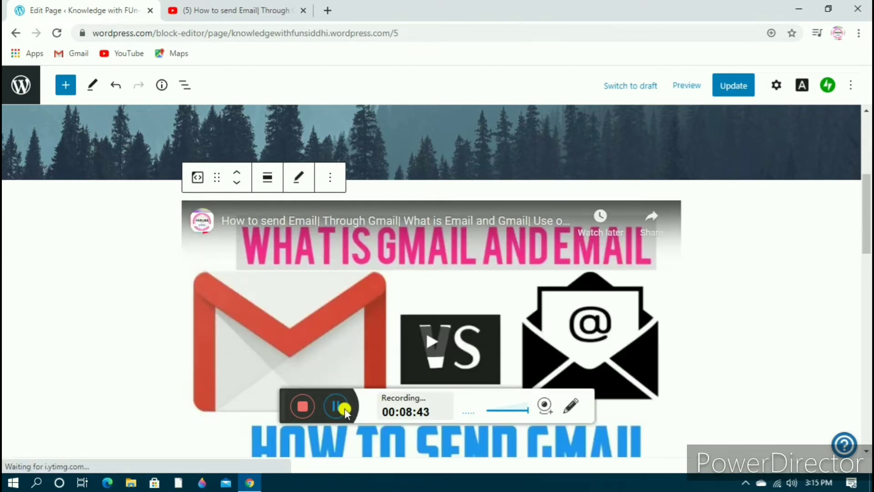
pyautogui.scroll(-4, 354, 350)
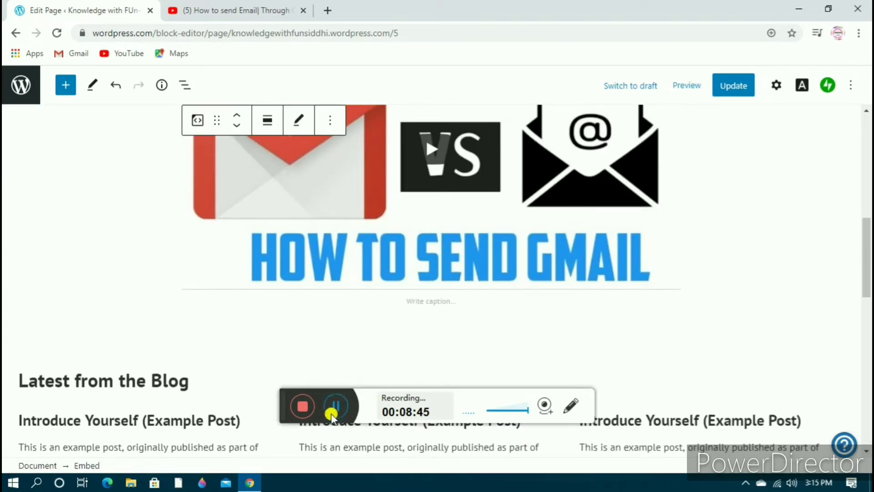
# - Caption the video 'Do watch this' and re-embed the same video link
pyautogui.click(422, 303)
pyautogui.write('Do watch this')
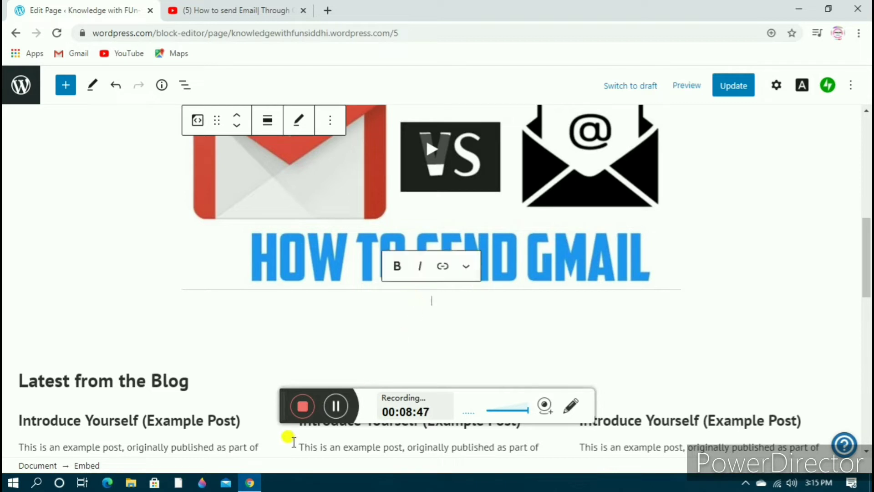
pyautogui.click(336, 405)
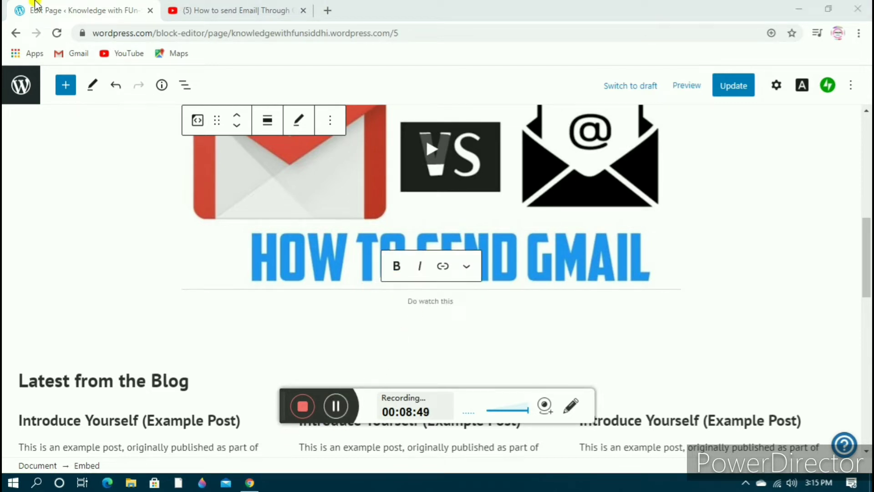
pyautogui.scroll(7, 266, 339)
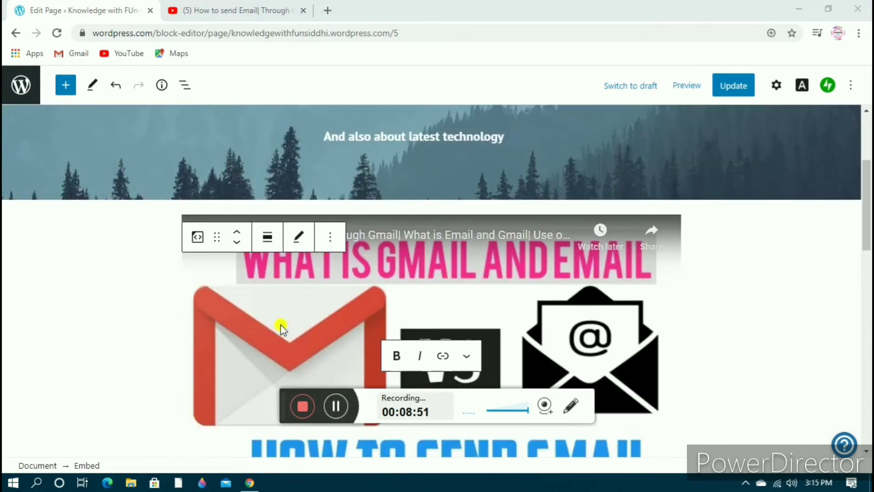
pyautogui.scroll(1, 202, 235)
pyautogui.scroll(-3, 302, 336)
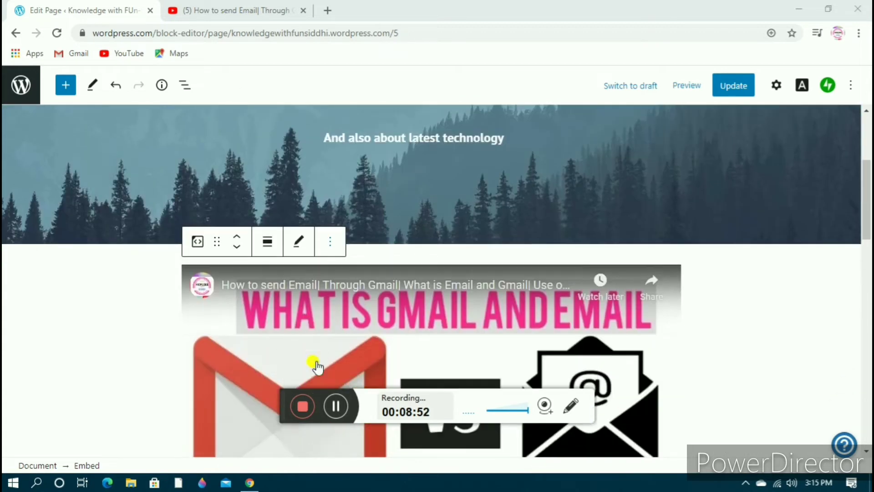
pyautogui.click(298, 241)
pyautogui.press('Return')
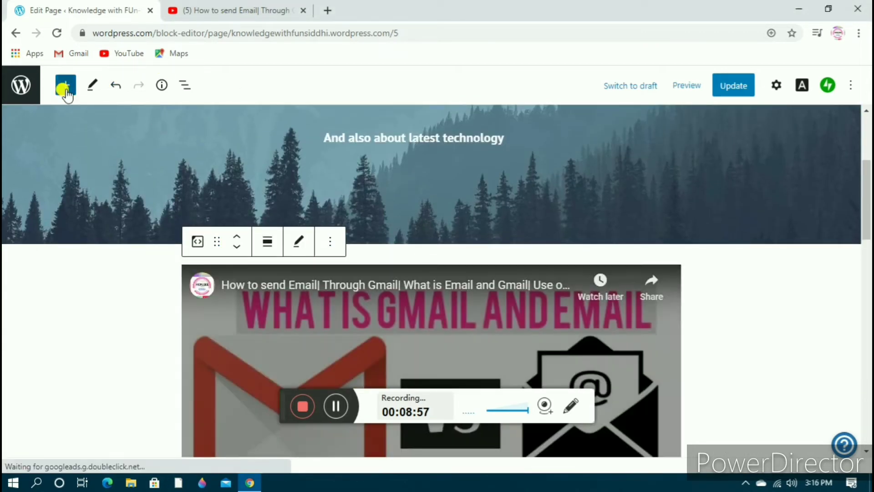
# - Insert a Latest Comments widget block below the captioned video
pyautogui.click(65, 89)
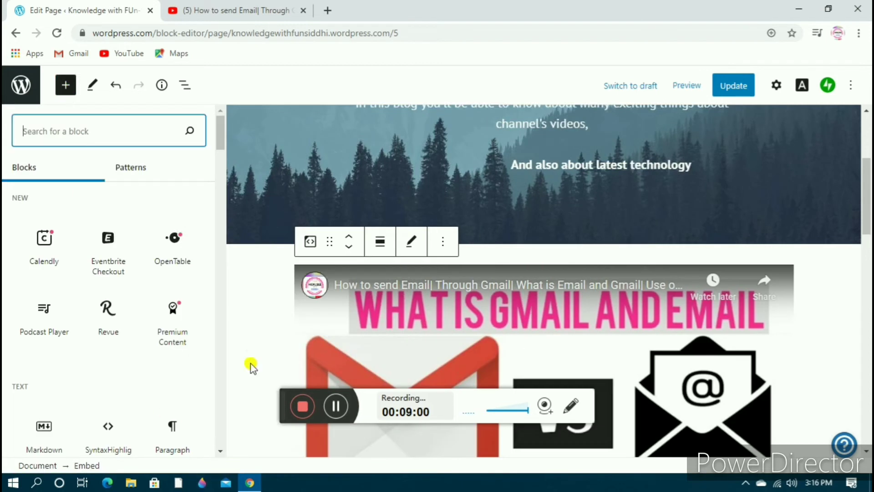
pyautogui.scroll(-8, 140, 303)
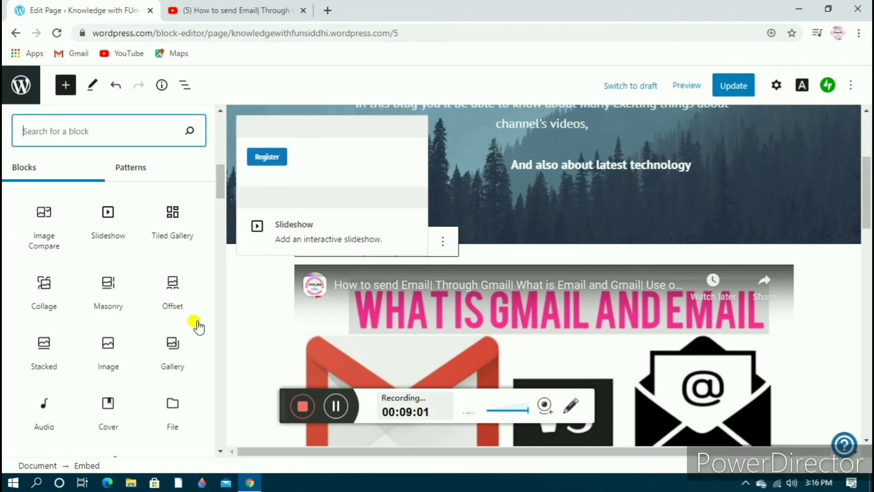
pyautogui.scroll(-10, 137, 310)
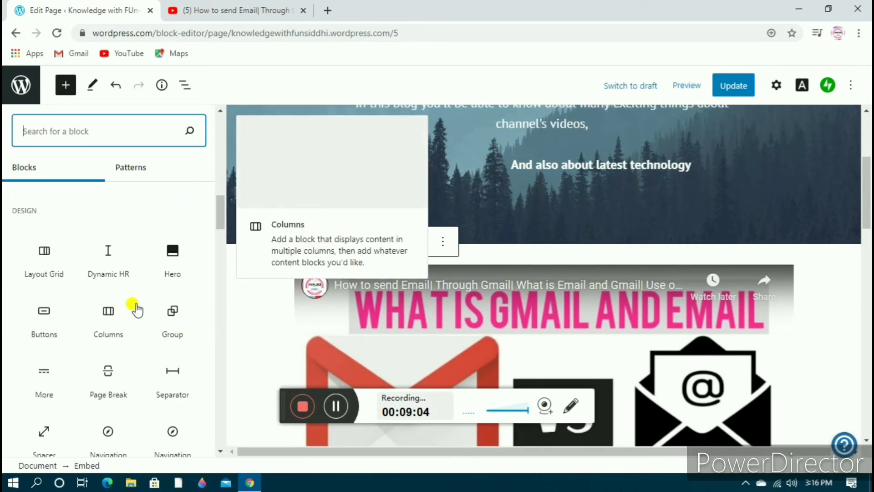
pyautogui.scroll(-5, 41, 365)
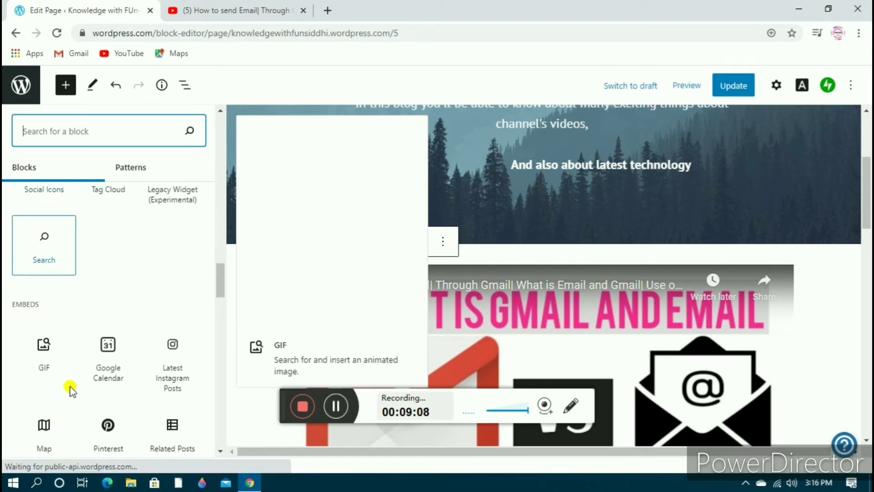
pyautogui.scroll(5, 64, 364)
pyautogui.click(44, 366)
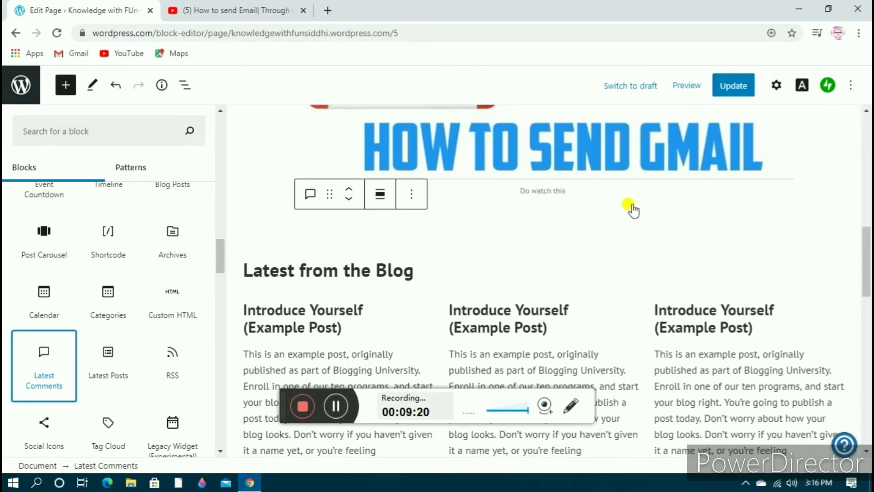
pyautogui.click(496, 218)
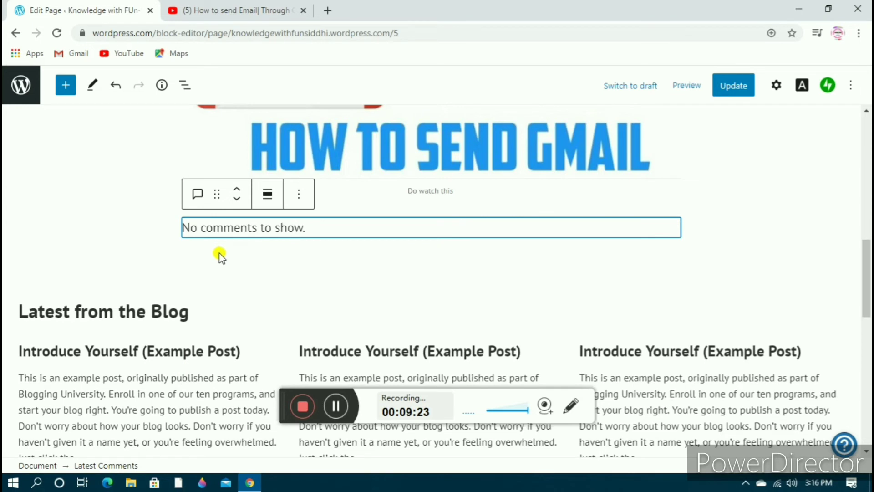
# - Look through the block Patterns, then save the homepage changes with Update
pyautogui.click(68, 90)
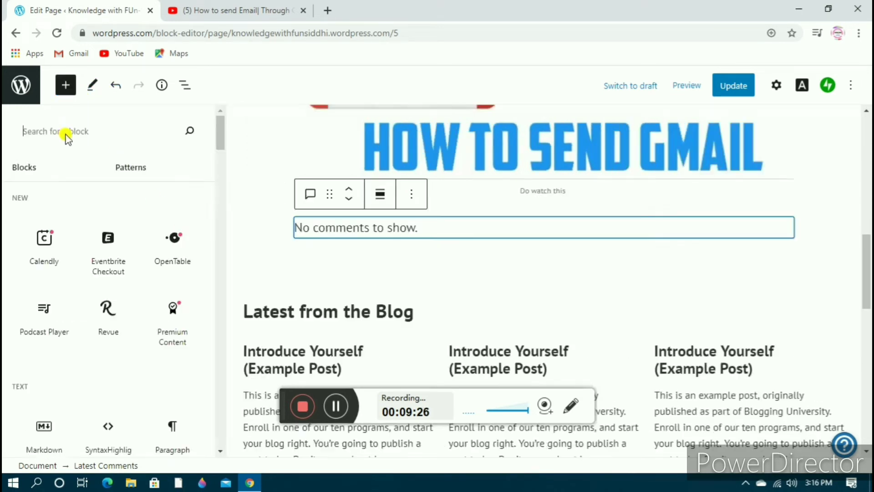
pyautogui.click(154, 169)
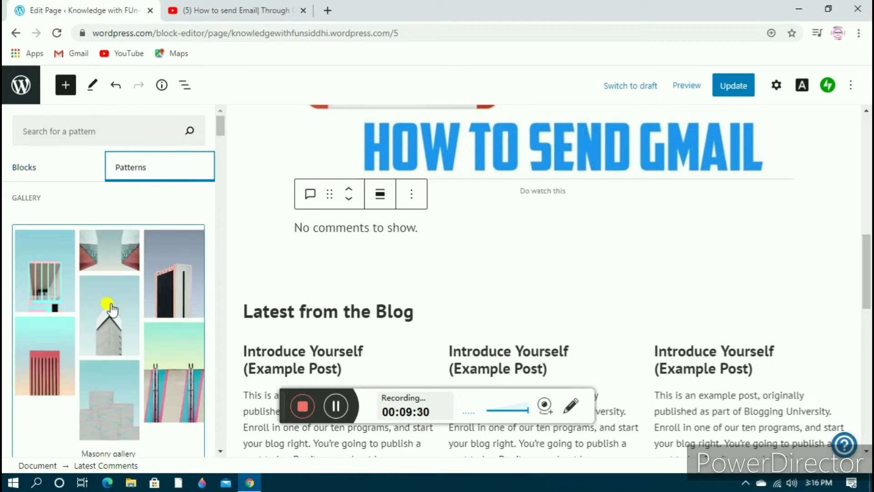
pyautogui.scroll(-5, 127, 348)
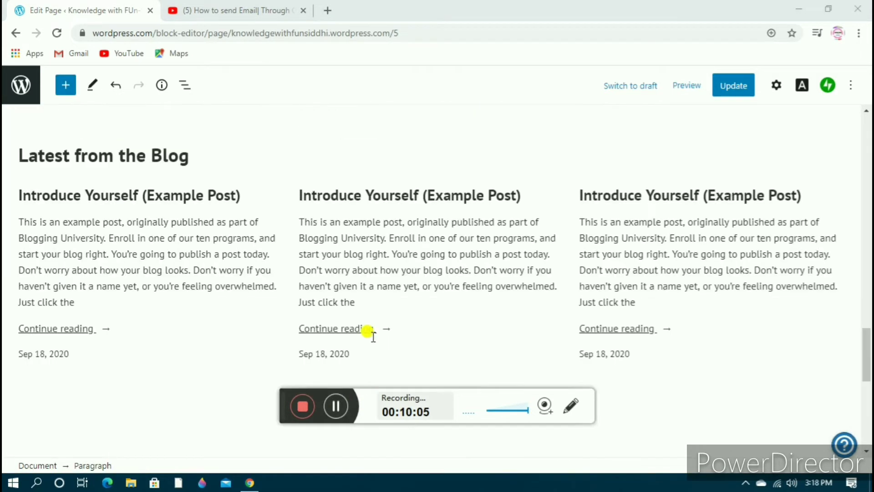
pyautogui.scroll(15, 367, 331)
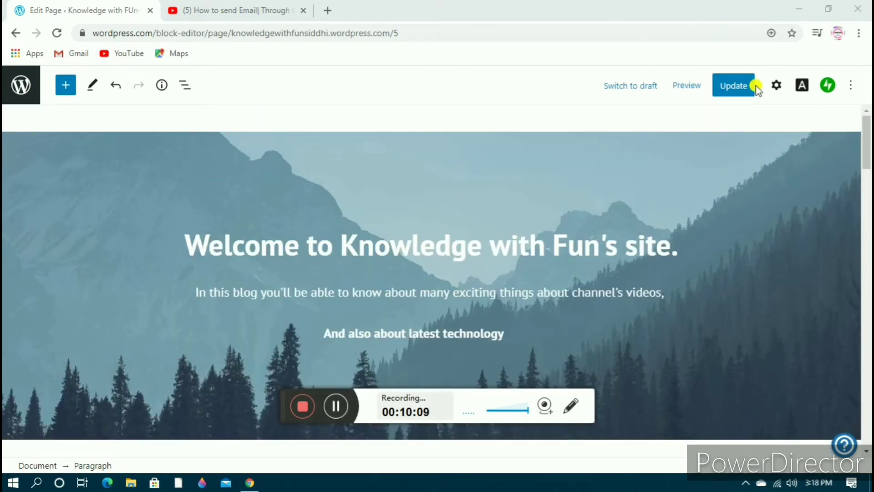
pyautogui.click(738, 86)
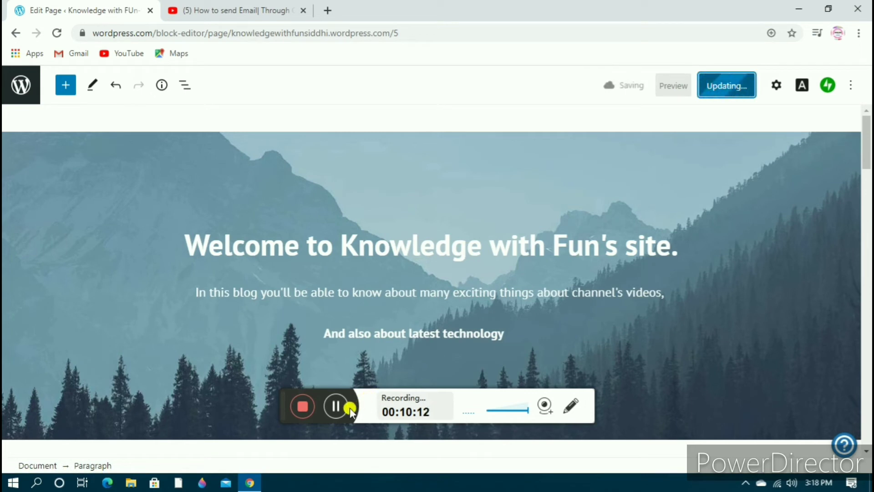
pyautogui.click(349, 409)
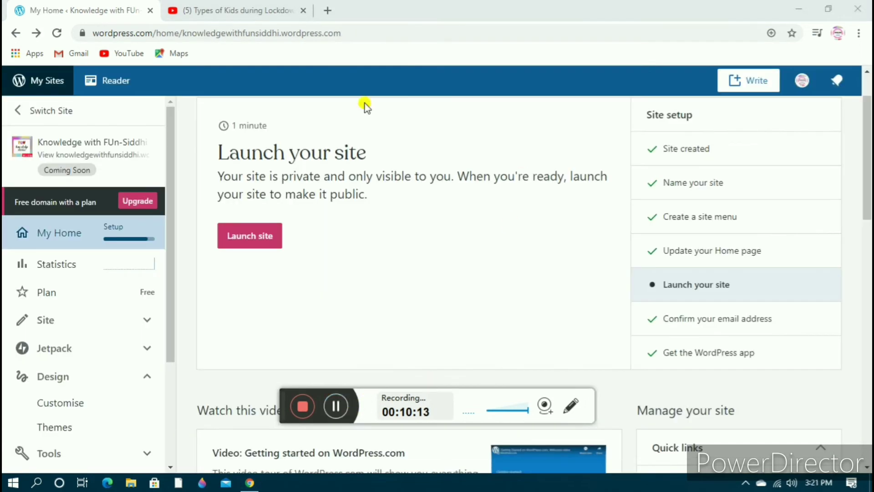
# - Start a new post using Write blog post under My Home's Quick links
pyautogui.scroll(-4, 560, 227)
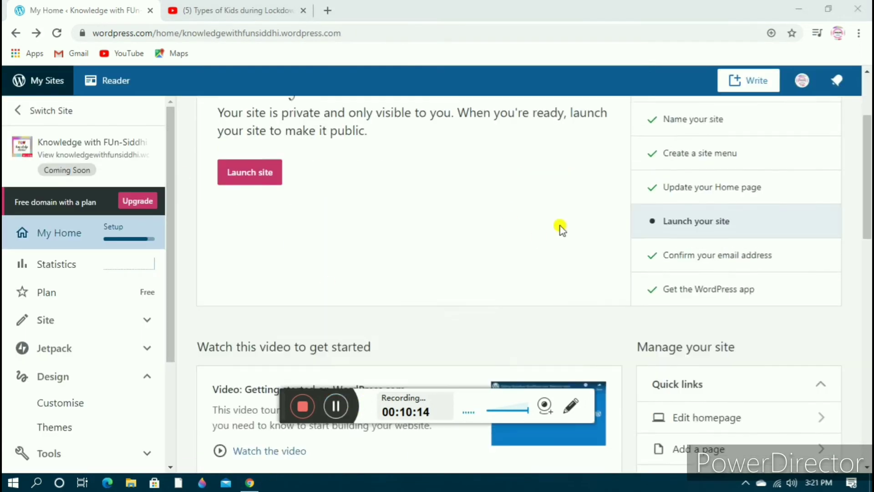
pyautogui.scroll(4, 622, 252)
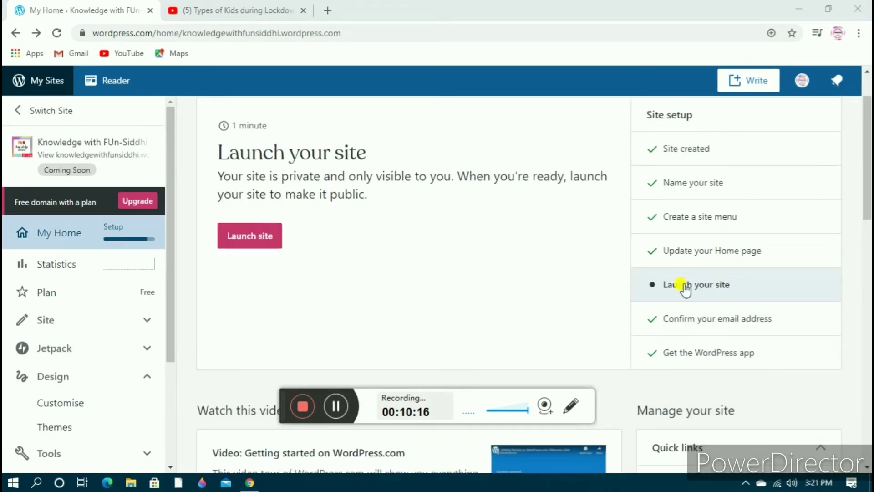
pyautogui.scroll(-5, 699, 301)
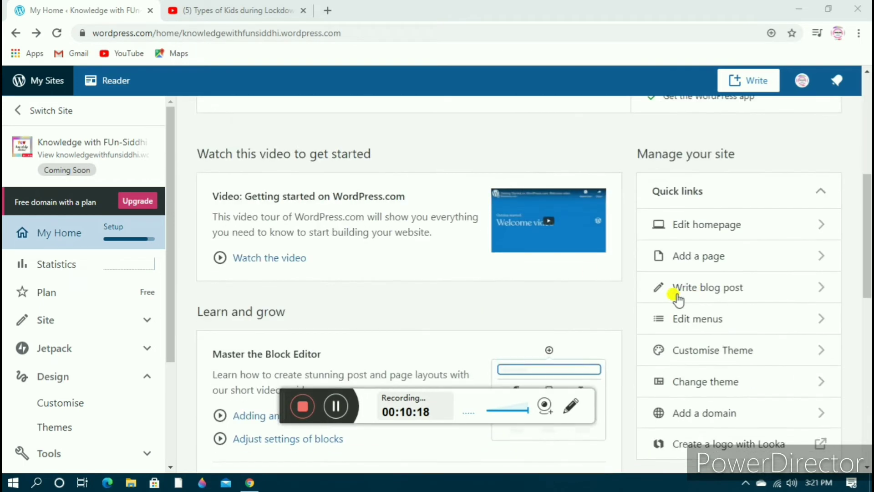
pyautogui.click(749, 297)
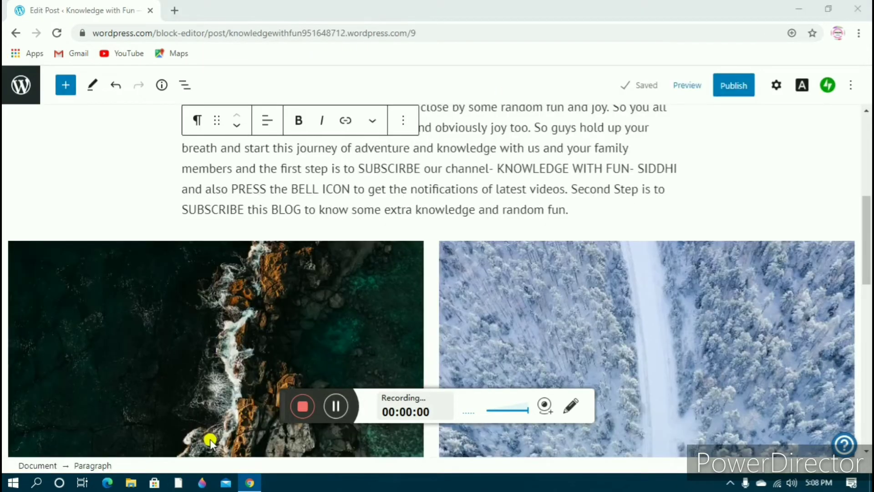
# - Review the Introduction post and browse the block inserter list for an embed
pyautogui.scroll(7, 377, 263)
pyautogui.scroll(-8, 372, 259)
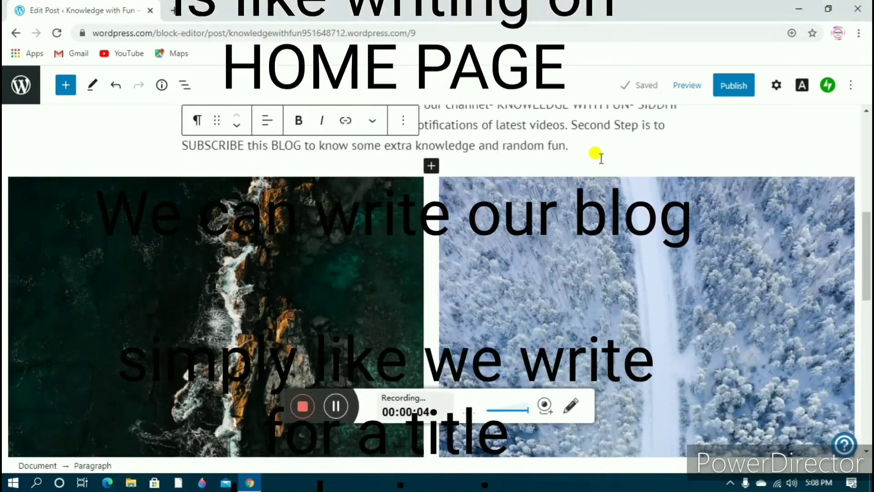
pyautogui.scroll(5, 328, 300)
pyautogui.scroll(3, 342, 247)
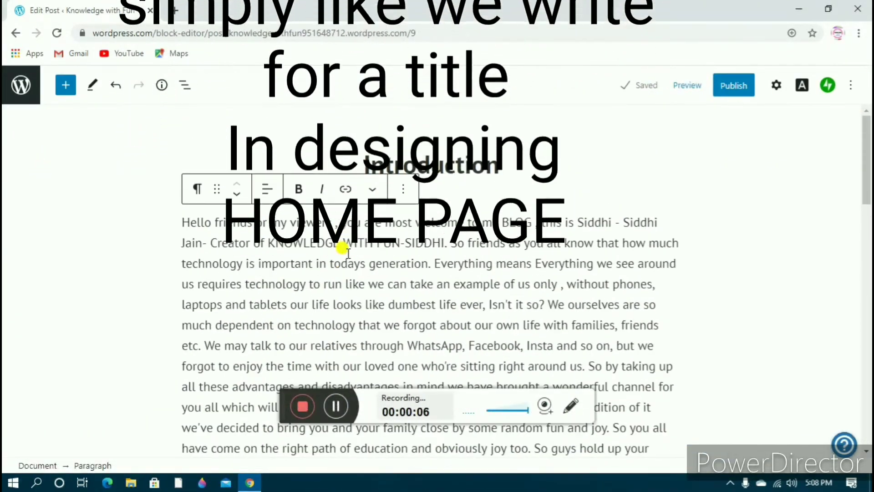
pyautogui.click(65, 85)
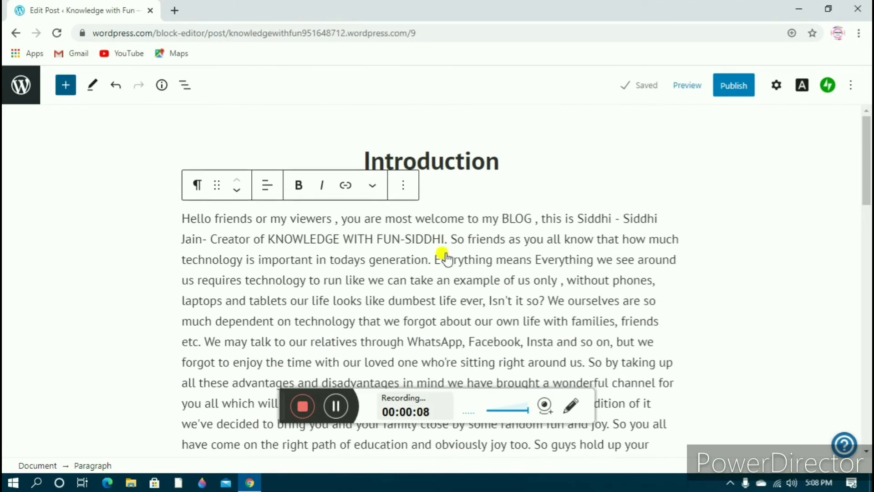
pyautogui.scroll(-5, 442, 252)
pyautogui.scroll(-4, 144, 294)
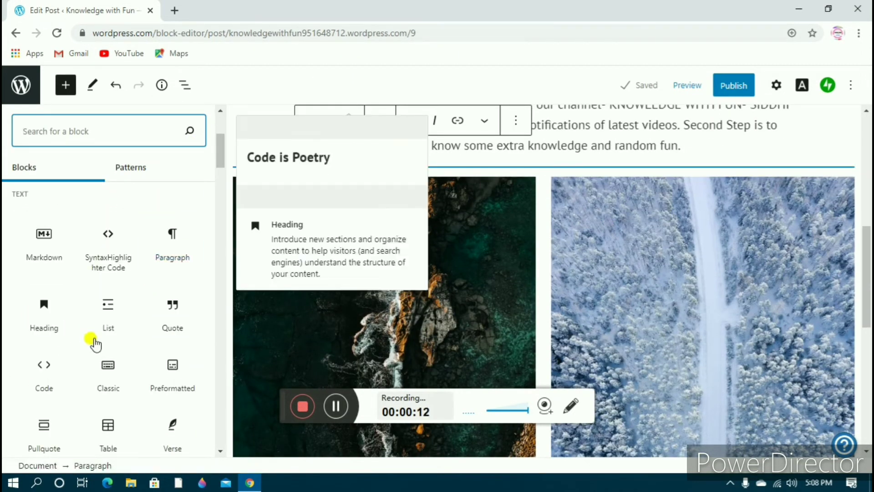
pyautogui.scroll(-8, 91, 342)
pyautogui.scroll(-3, 186, 371)
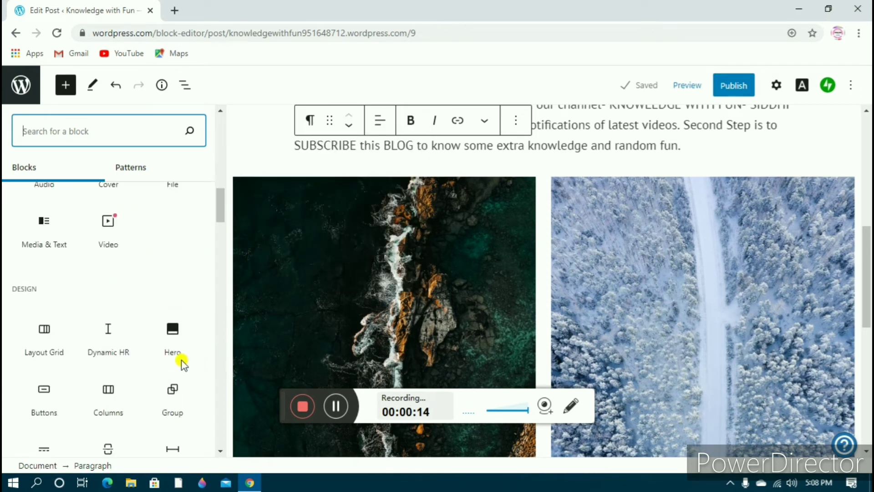
pyautogui.scroll(-5, 170, 337)
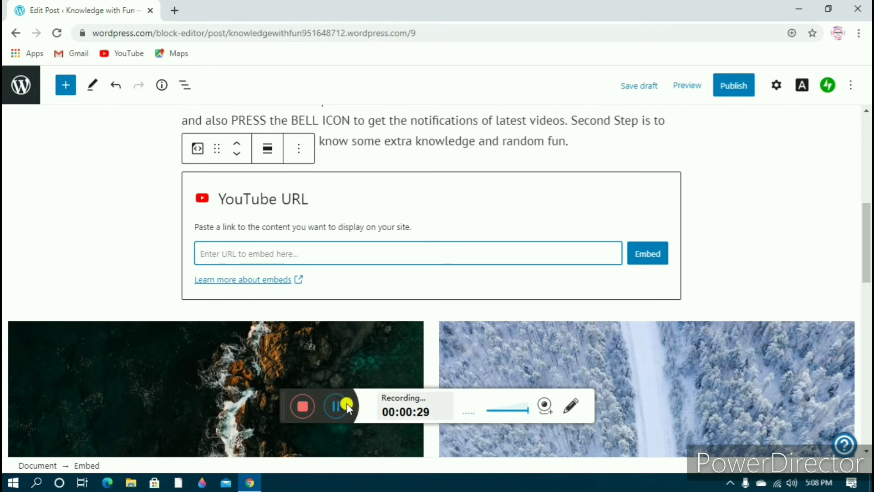
# - Embed the pasted Willpower YouTube video link and save the post as a draft
pyautogui.click(345, 402)
pyautogui.write('https://youtu.be/Ox0zixlEDeU')
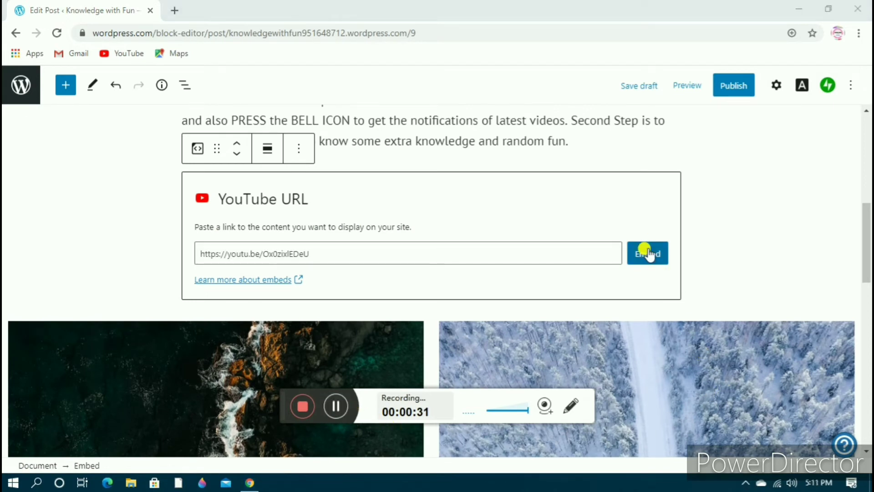
pyautogui.click(648, 254)
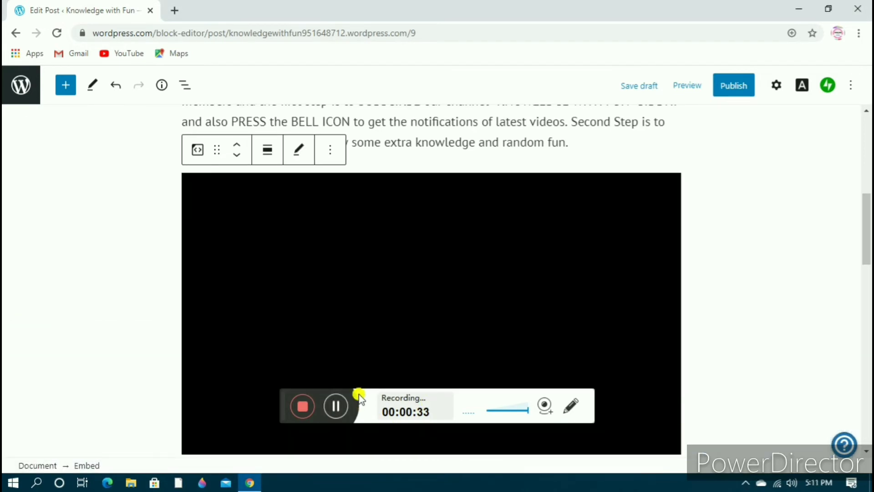
pyautogui.scroll(6, 474, 295)
pyautogui.scroll(1, 474, 292)
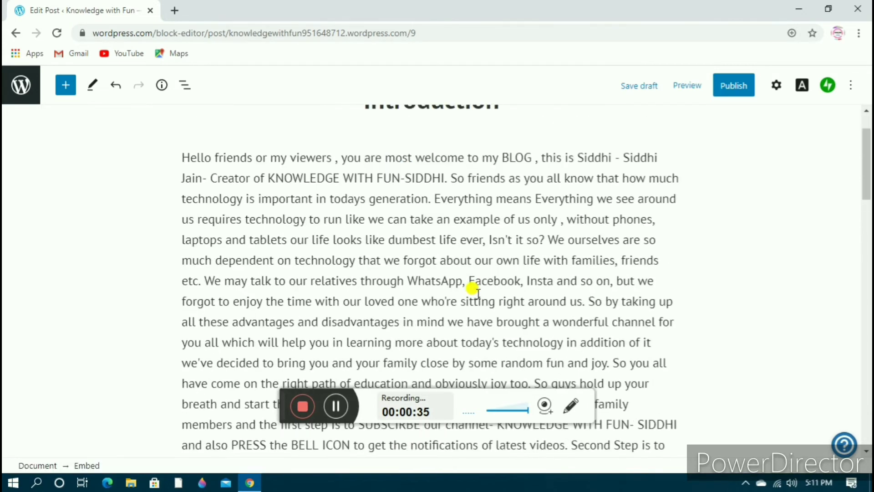
pyautogui.scroll(-8, 475, 294)
pyautogui.click(648, 87)
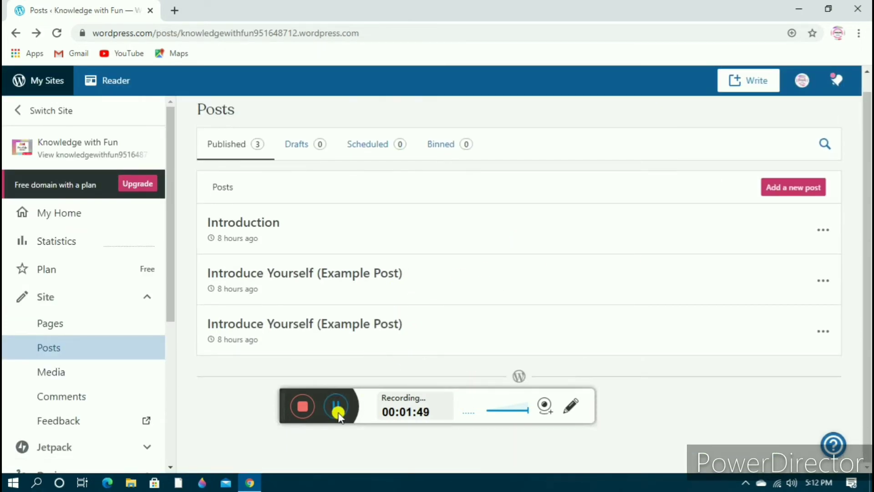
# - Expand Design in the sidebar, open Themes and scroll the theme grid
pyautogui.click(337, 412)
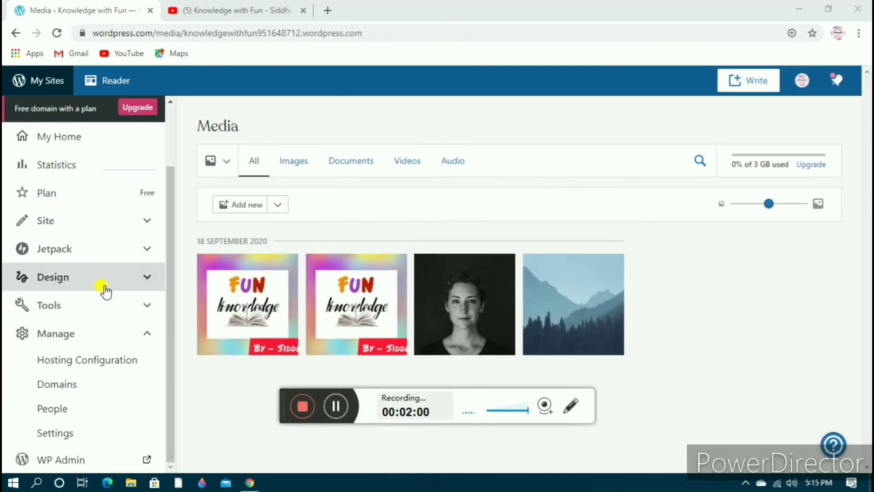
pyautogui.click(105, 290)
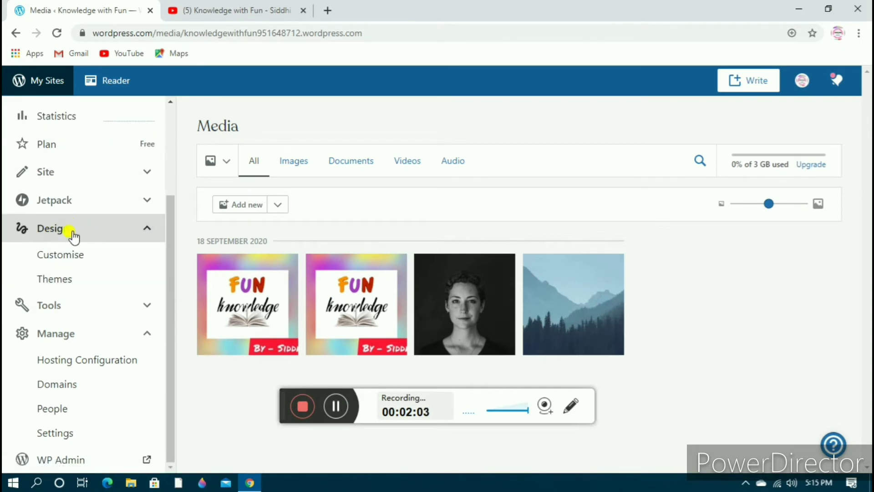
pyautogui.click(89, 281)
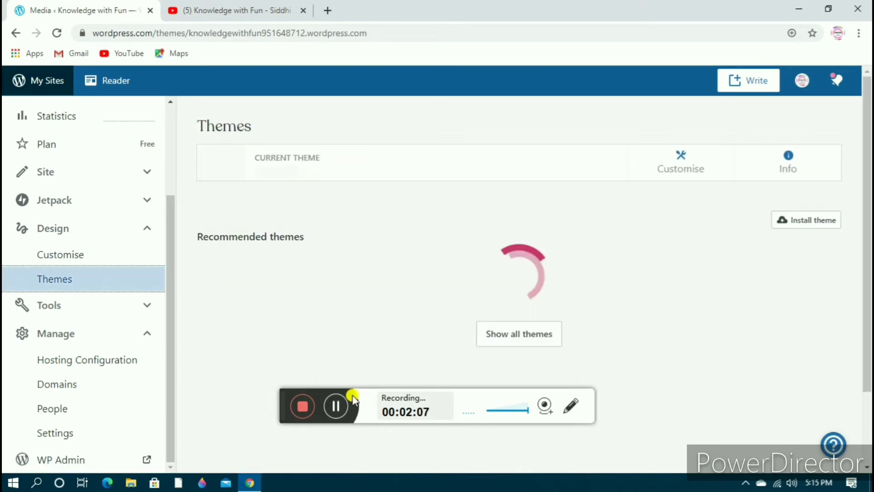
pyautogui.scroll(-4, 302, 290)
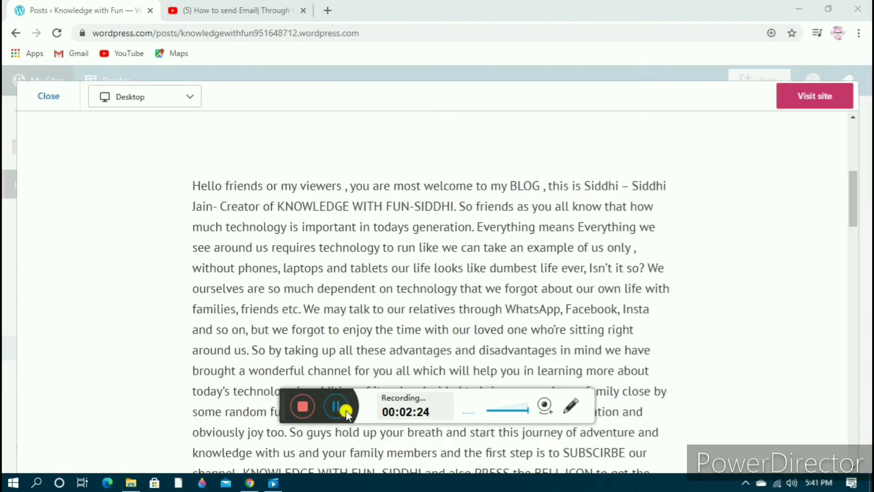
# - Scroll the Introduction post preview down to its comments, then close it back to Posts
pyautogui.scroll(3, 500, 305)
pyautogui.scroll(-4, 499, 305)
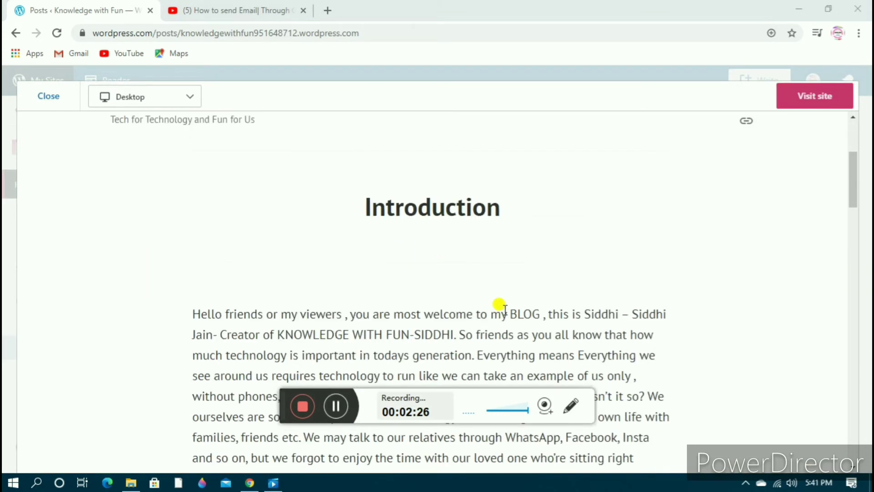
pyautogui.scroll(-12, 618, 233)
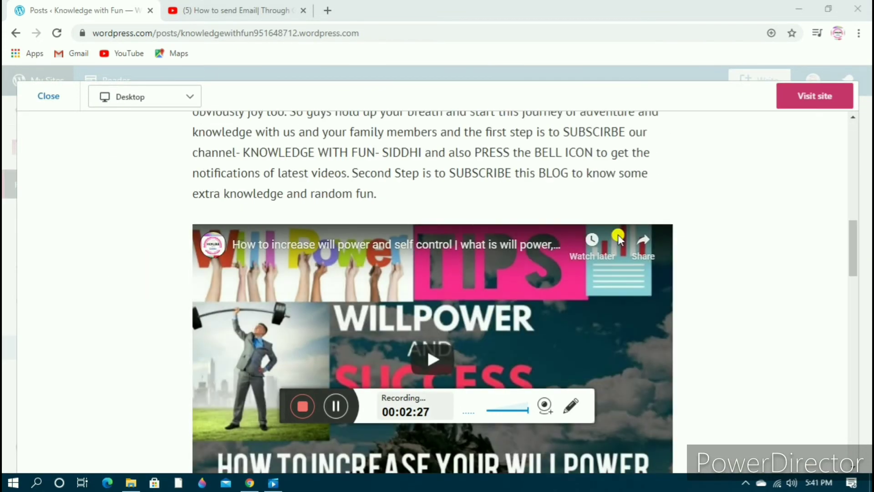
pyautogui.scroll(-4, 618, 234)
pyautogui.scroll(5, 556, 236)
pyautogui.scroll(-9, 296, 288)
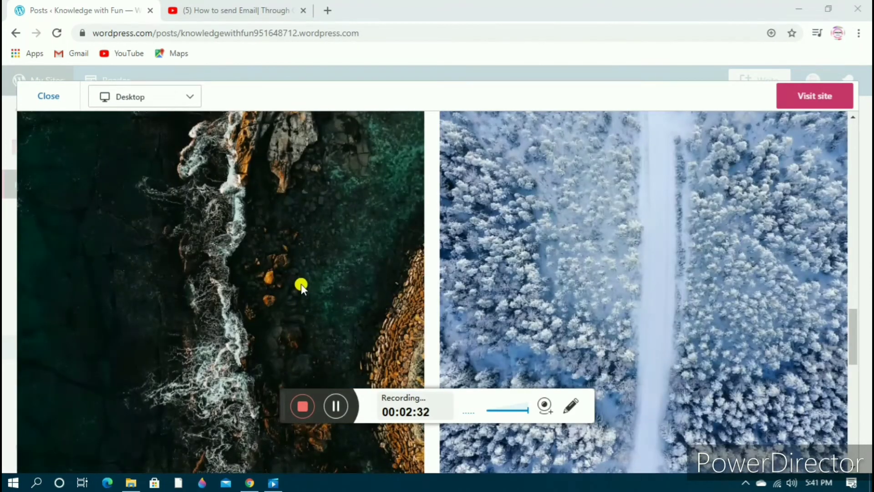
pyautogui.scroll(-5, 301, 283)
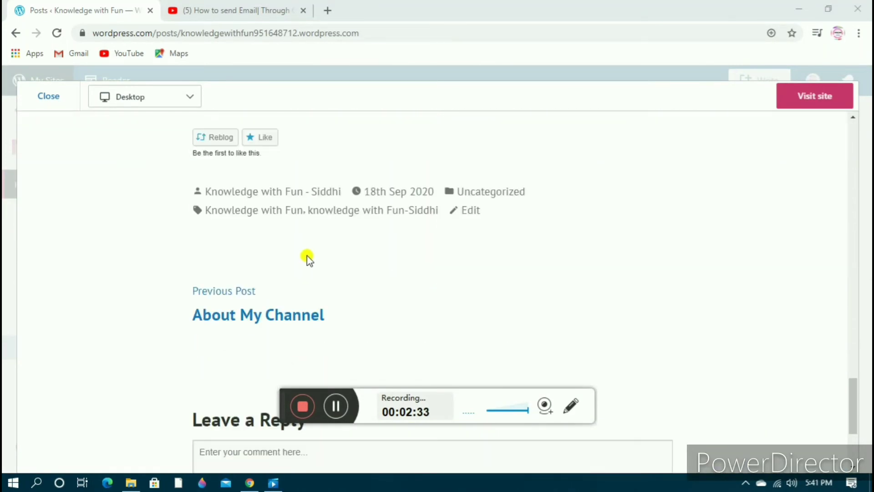
pyautogui.scroll(-4, 330, 261)
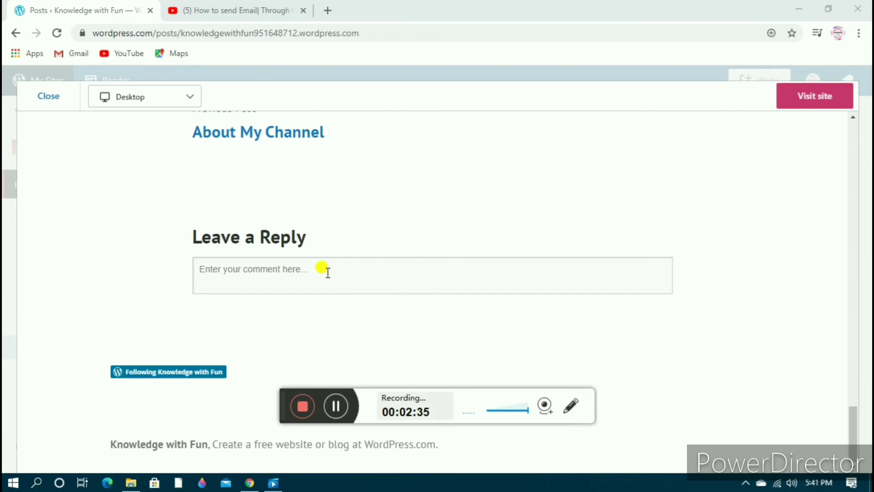
pyautogui.scroll(20, 624, 282)
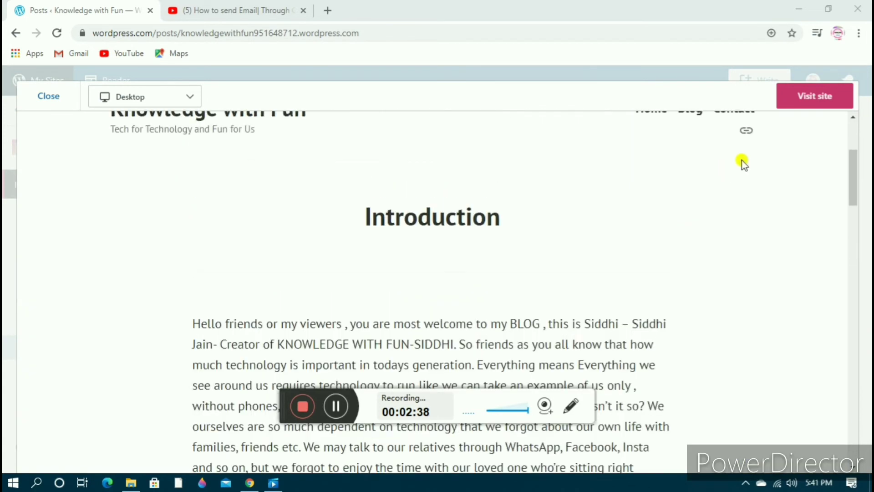
pyautogui.click(49, 94)
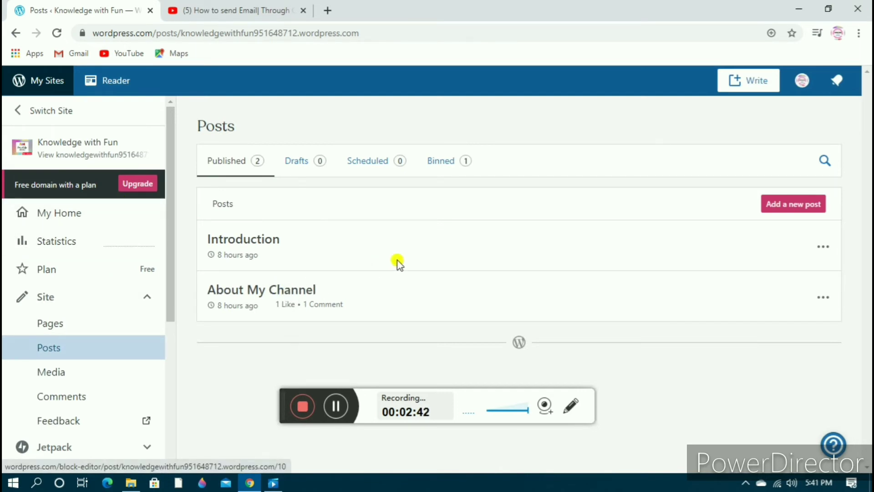
# - View the media library and the site's Pages list, finishing on My Home
pyautogui.click(92, 379)
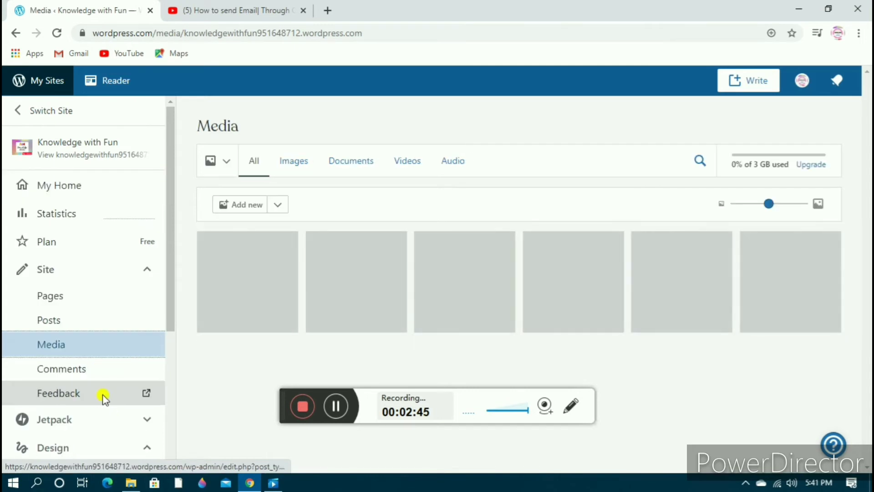
pyautogui.scroll(-5, 113, 331)
pyautogui.scroll(4, 114, 332)
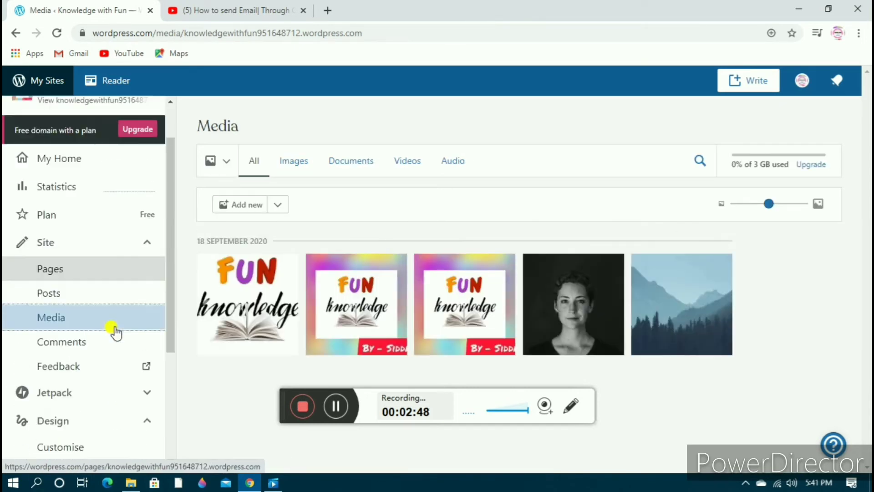
pyautogui.click(107, 244)
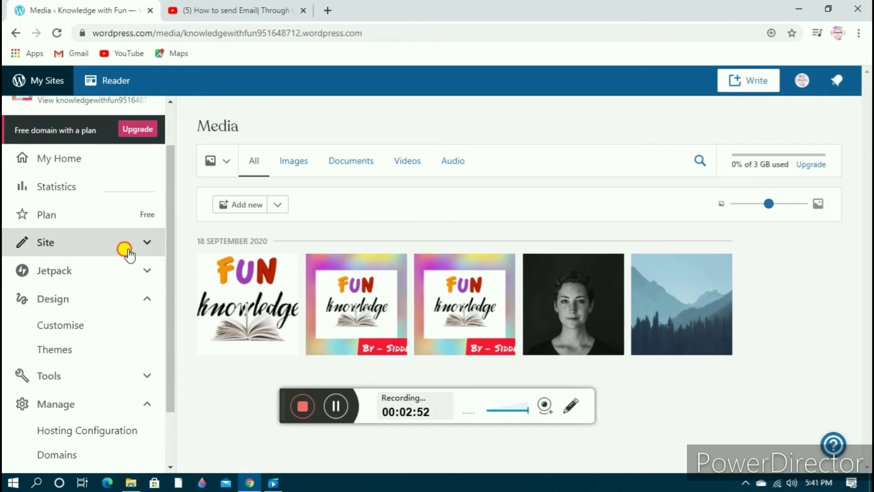
pyautogui.click(125, 252)
pyautogui.click(97, 281)
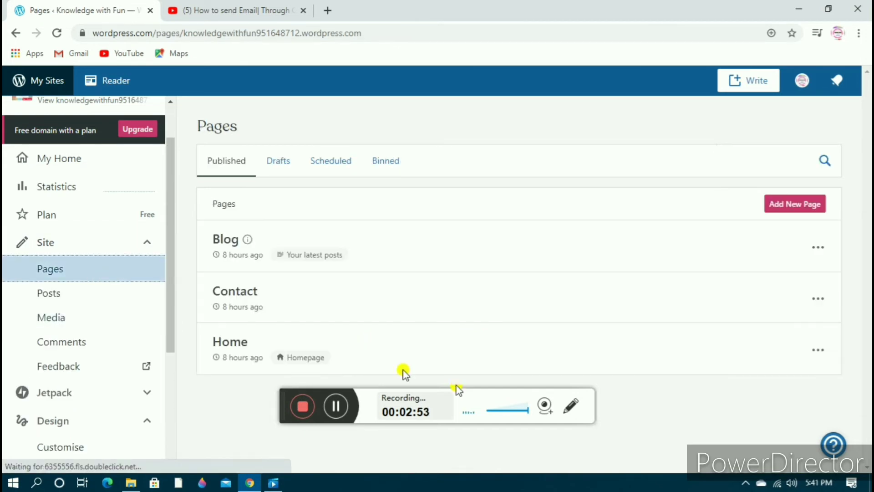
pyautogui.click(341, 408)
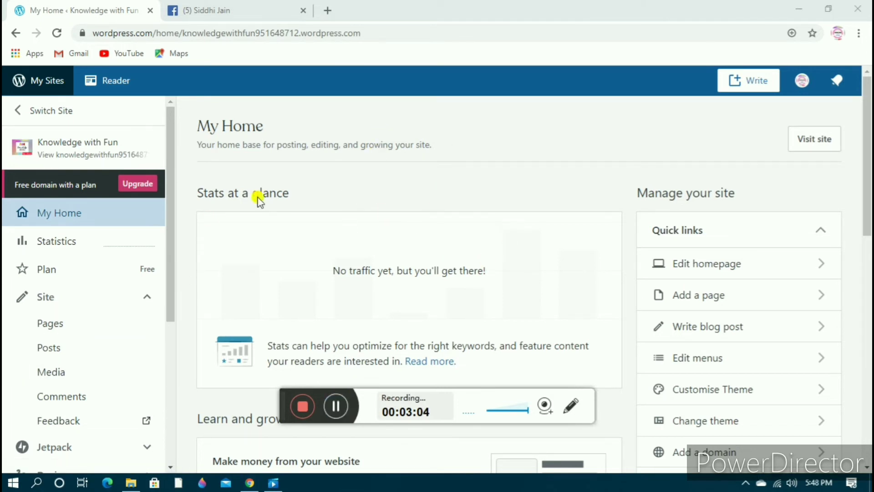
# - Check the media library, the Posts list and the approved comment
pyautogui.scroll(-3, 84, 250)
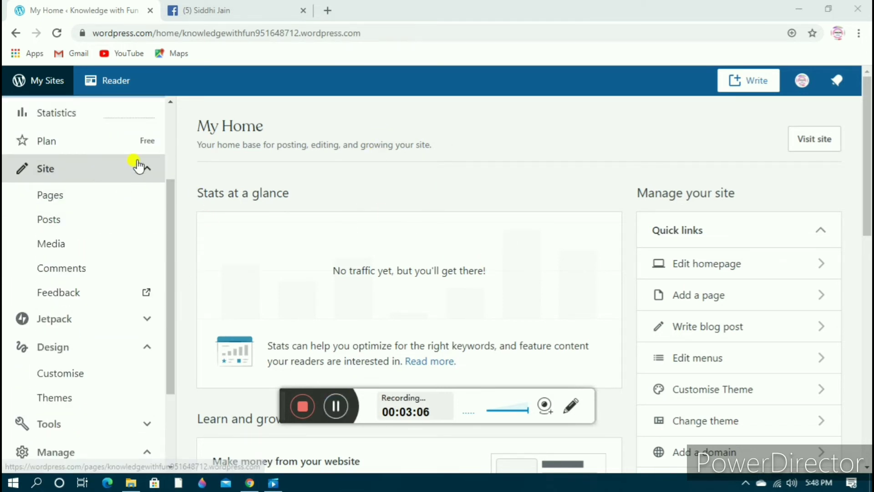
pyautogui.click(98, 243)
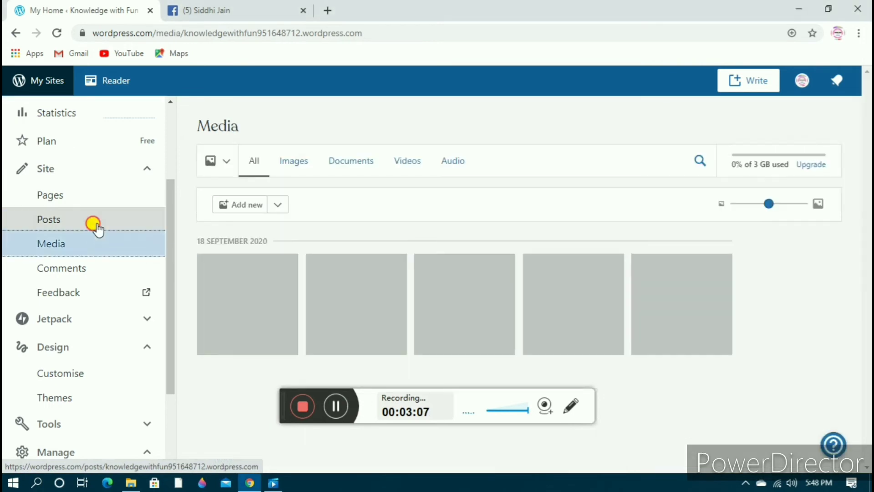
pyautogui.click(94, 222)
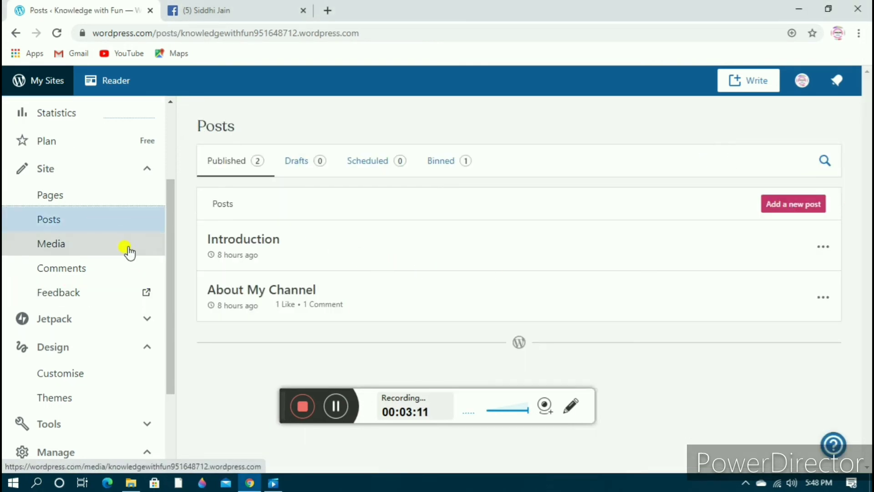
pyautogui.click(128, 266)
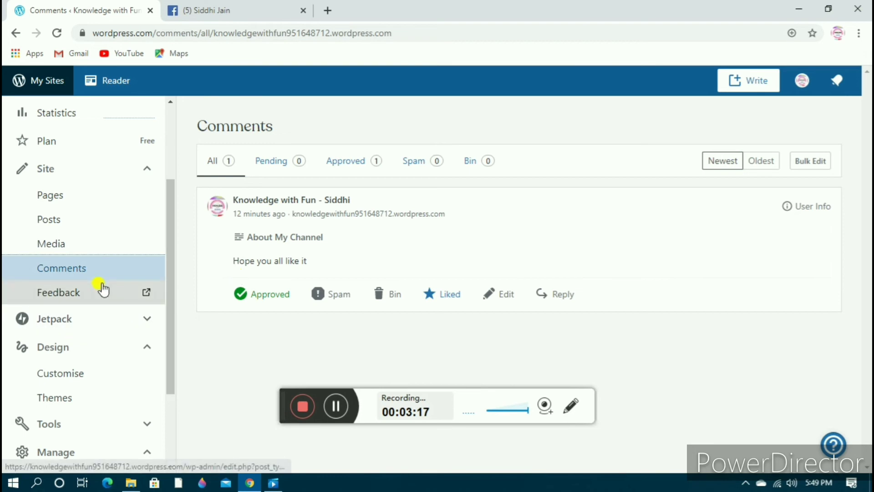
pyautogui.scroll(-2, 98, 288)
pyautogui.scroll(-2, 92, 326)
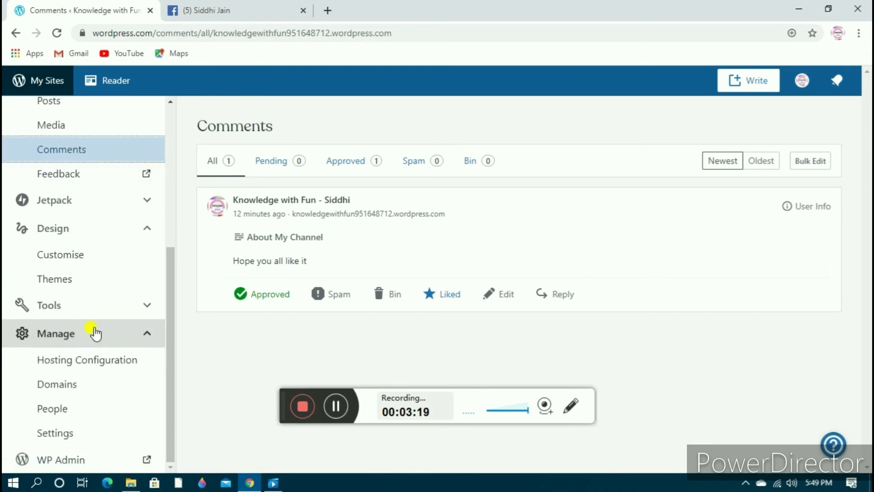
pyautogui.scroll(4, 97, 221)
pyautogui.scroll(2, 98, 221)
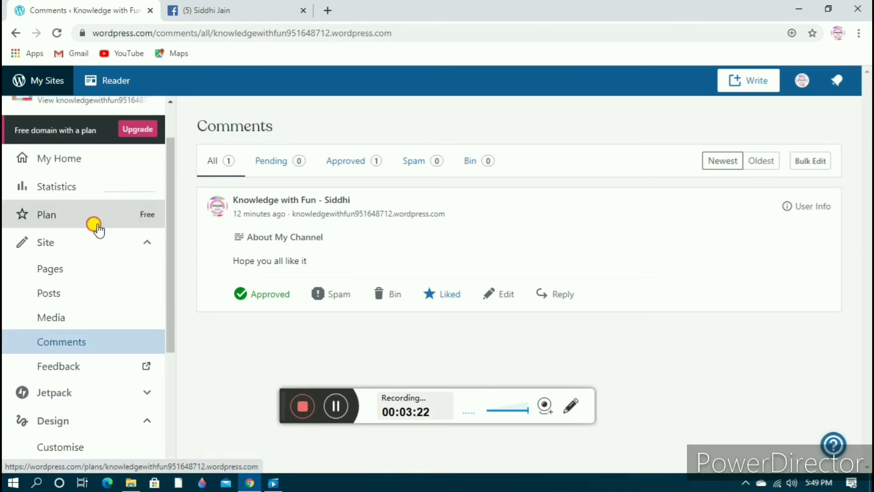
# - View Plans, collapse Site and Design, expand Tools and go to Earn
pyautogui.click(93, 225)
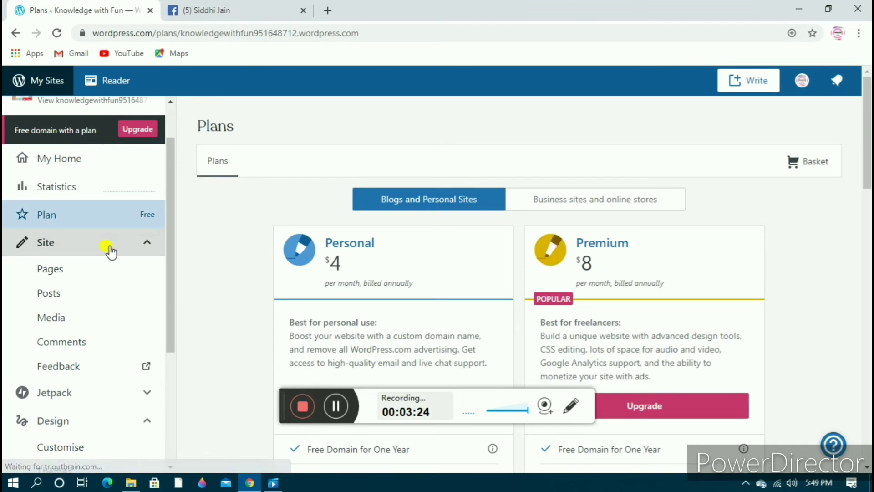
pyautogui.click(108, 248)
pyautogui.click(110, 312)
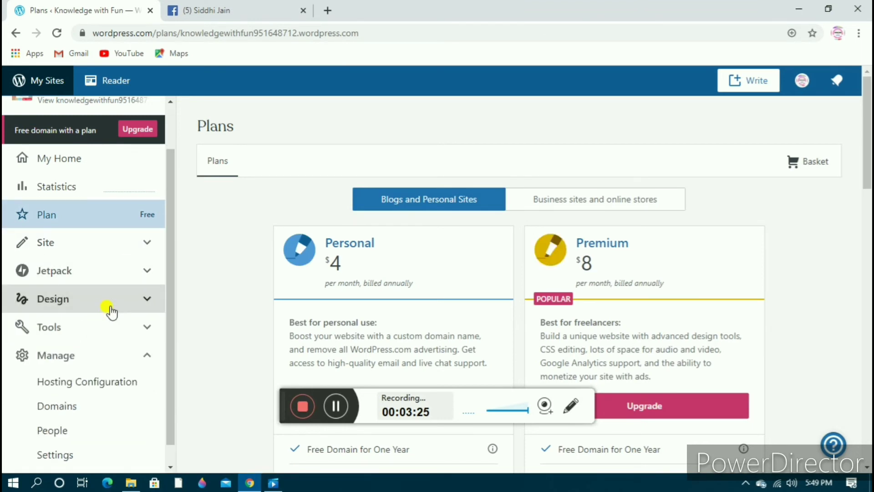
pyautogui.click(118, 328)
pyautogui.scroll(-2, 110, 335)
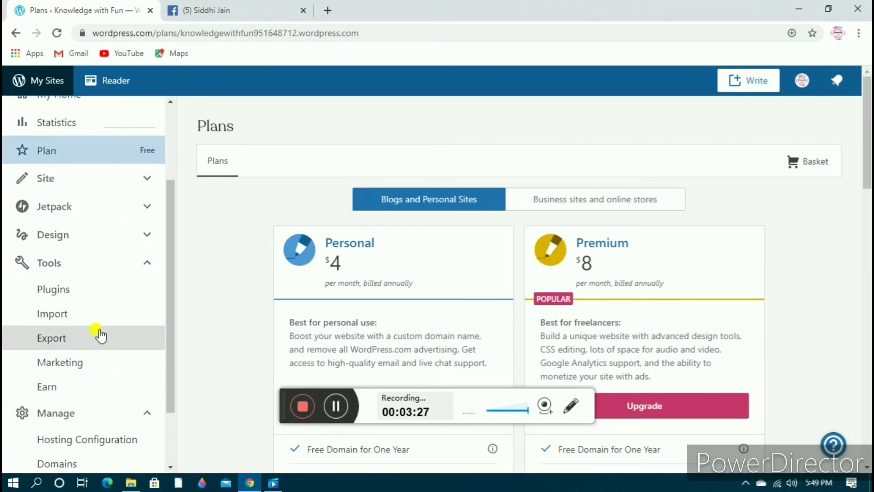
pyautogui.click(76, 388)
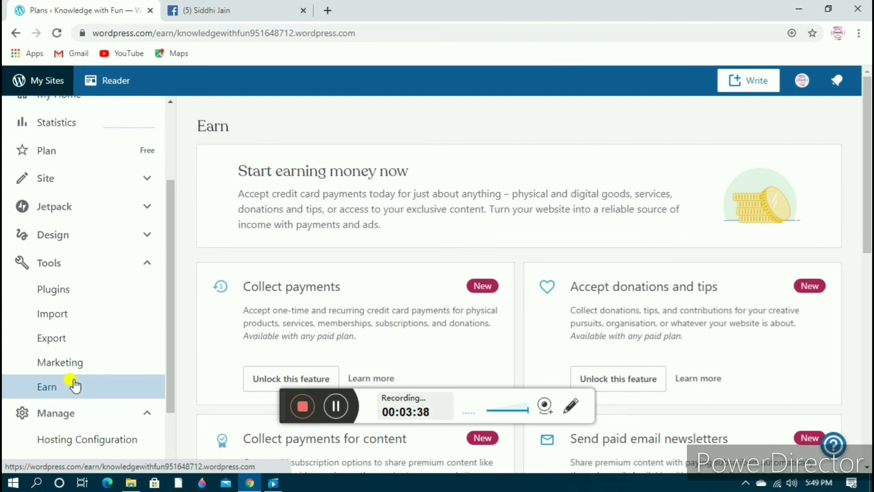
# - Go to Tools > Marketing to reach the Marketing and Integrations page
pyautogui.click(84, 384)
pyautogui.scroll(-3, 296, 339)
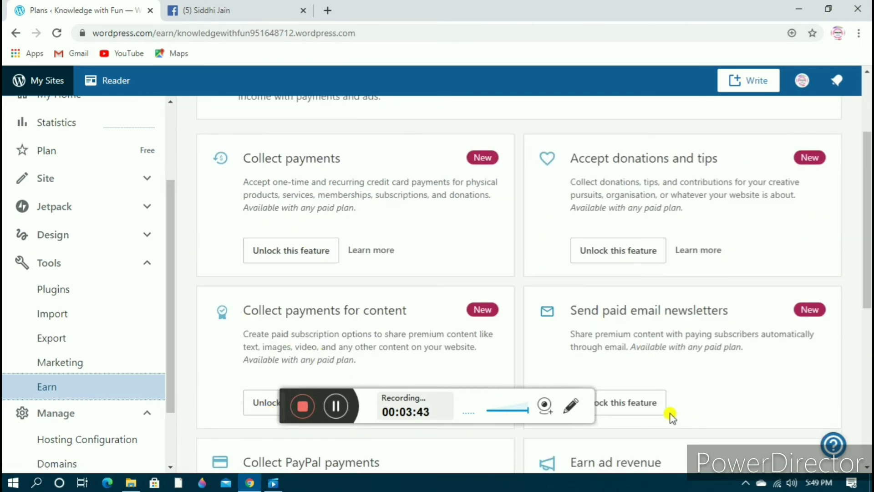
pyautogui.scroll(-7, 642, 309)
pyautogui.scroll(1, 640, 309)
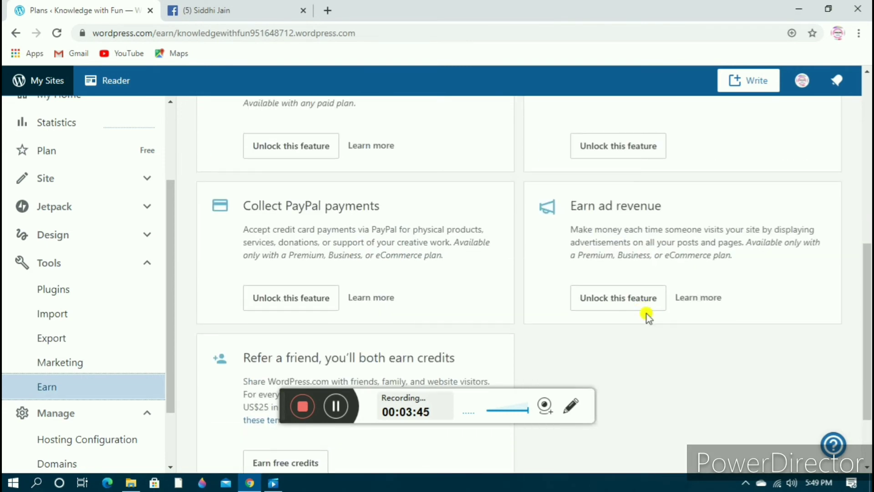
pyautogui.scroll(10, 422, 230)
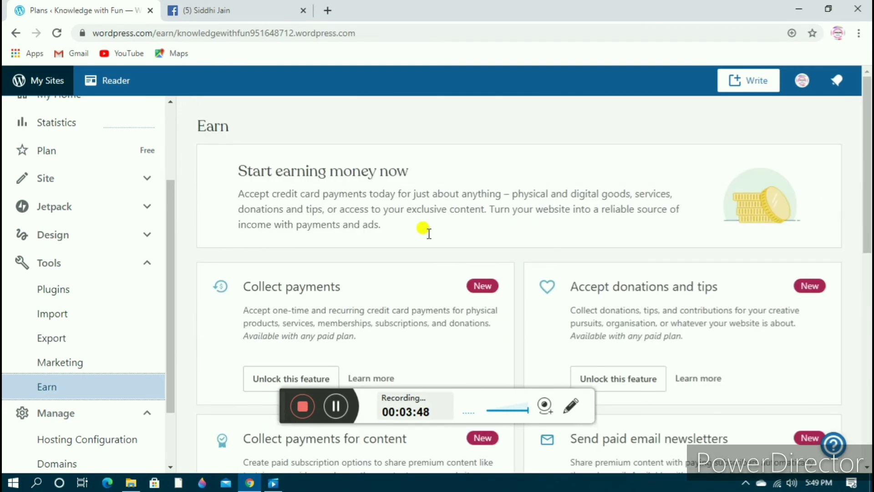
pyautogui.click(94, 362)
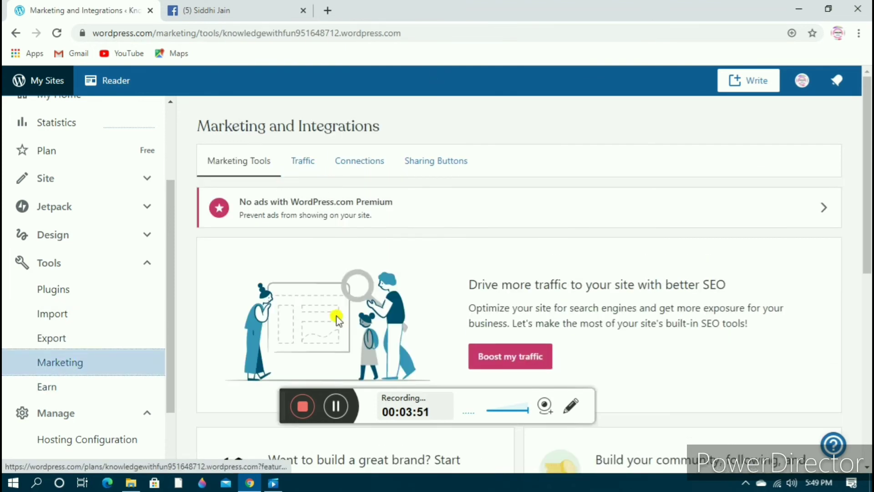
# - Open Start sharing and review the Facebook and Instagram connections
pyautogui.scroll(-8, 471, 300)
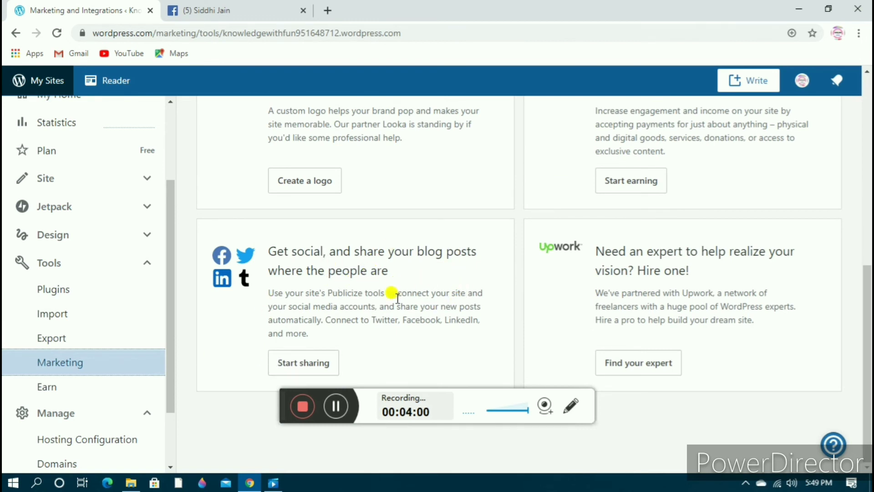
pyautogui.click(325, 373)
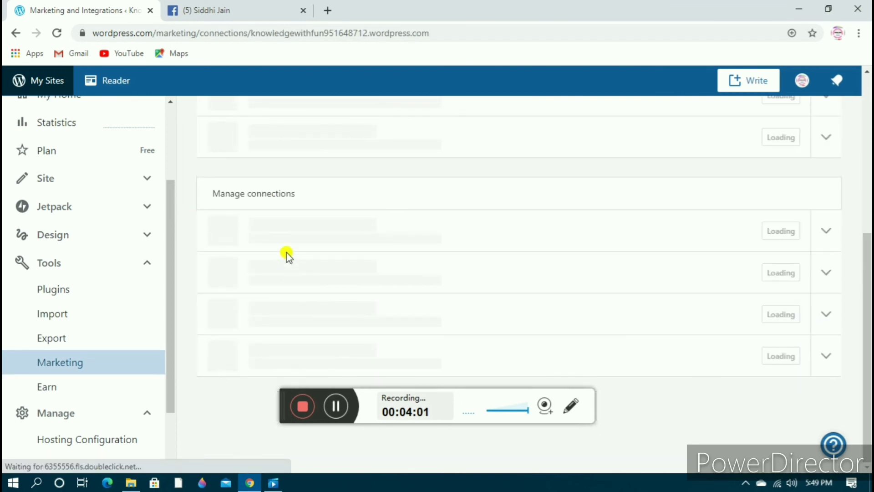
pyautogui.scroll(5, 381, 205)
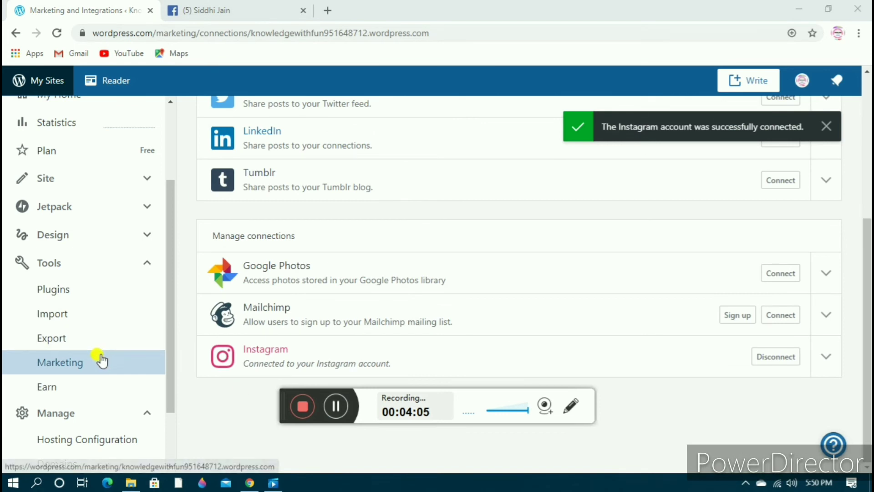
pyautogui.scroll(4, 308, 121)
pyautogui.scroll(-4, 306, 242)
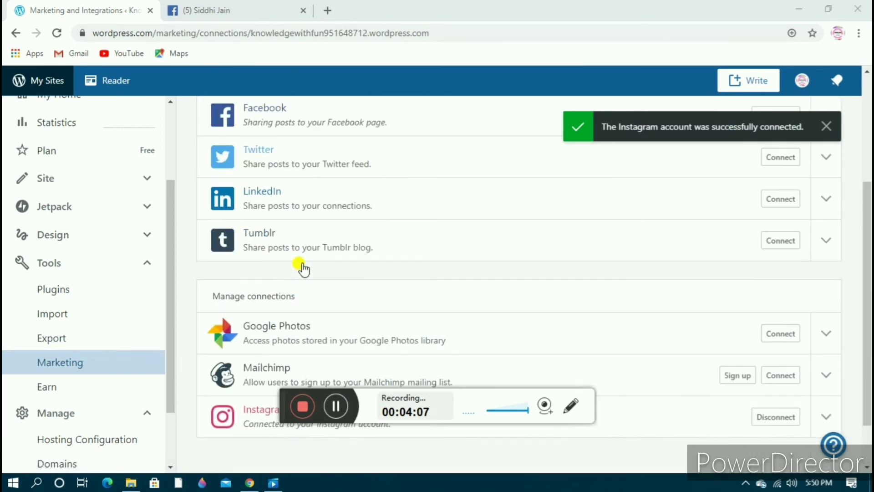
pyautogui.scroll(4, 369, 244)
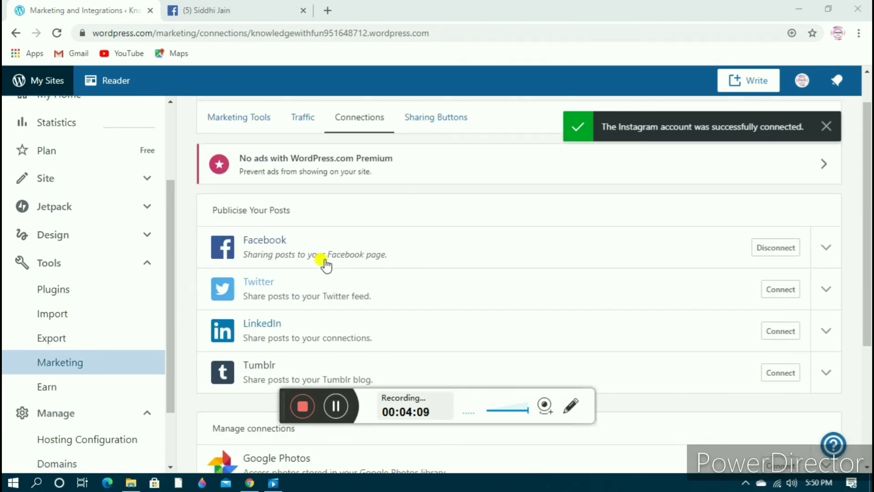
pyautogui.scroll(-4, 317, 317)
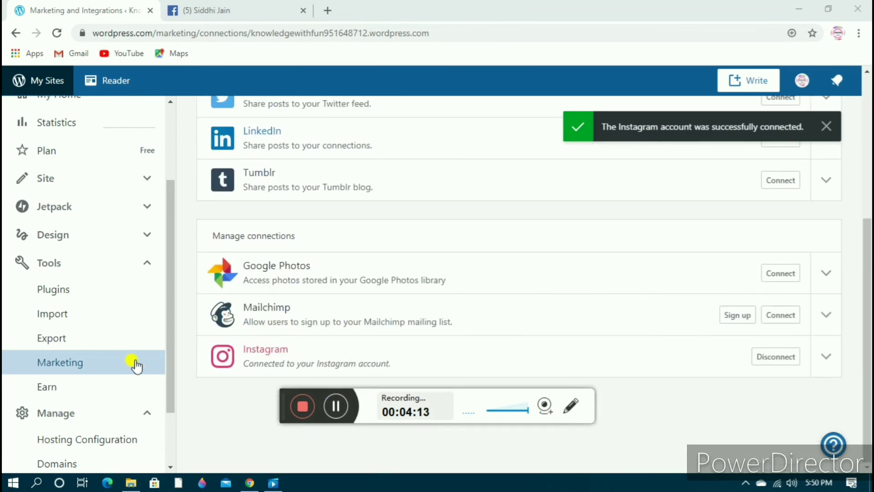
# - Return to the Earn page and scroll through its monetization options
pyautogui.click(109, 383)
pyautogui.scroll(-5, 283, 328)
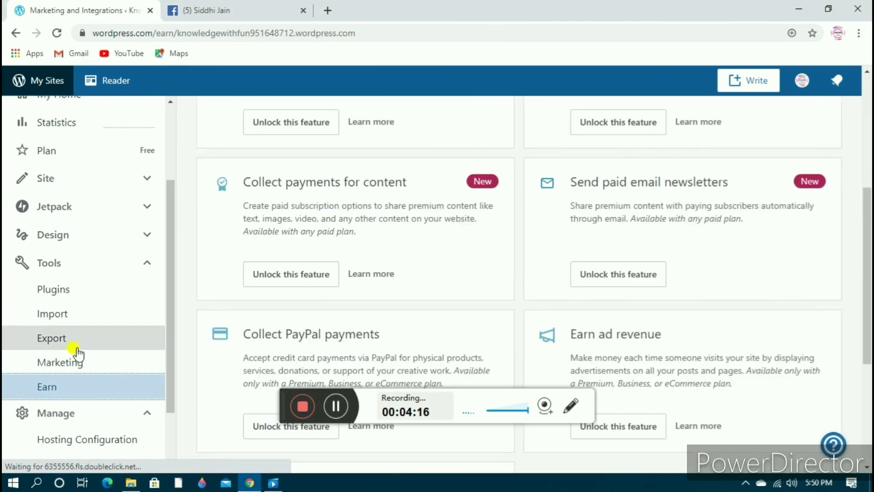
pyautogui.scroll(5, 78, 341)
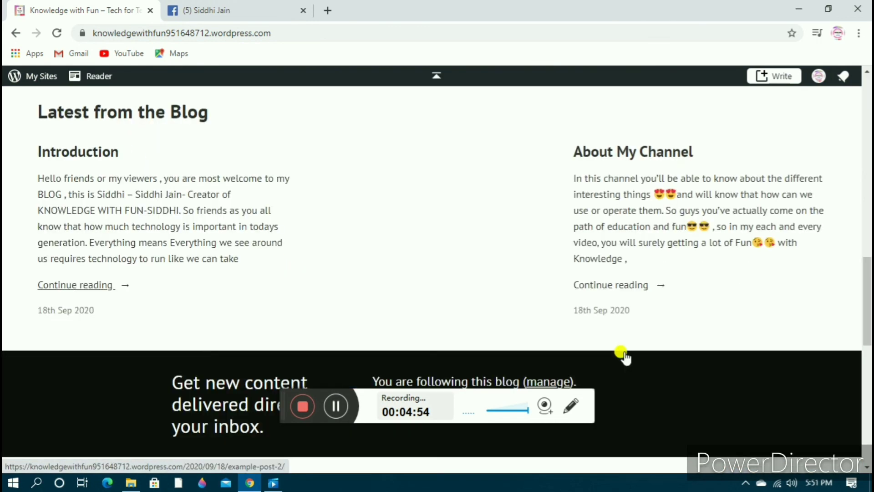
pyautogui.scroll(-5, 594, 319)
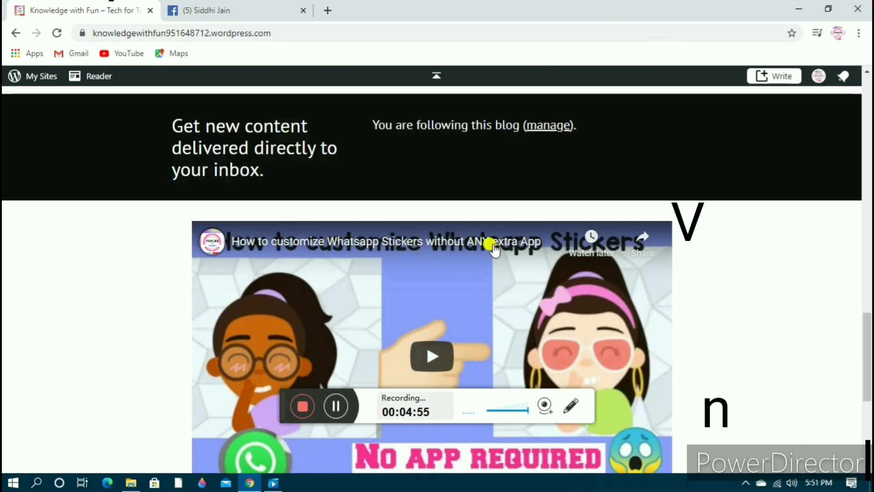
pyautogui.scroll(6, 81, 249)
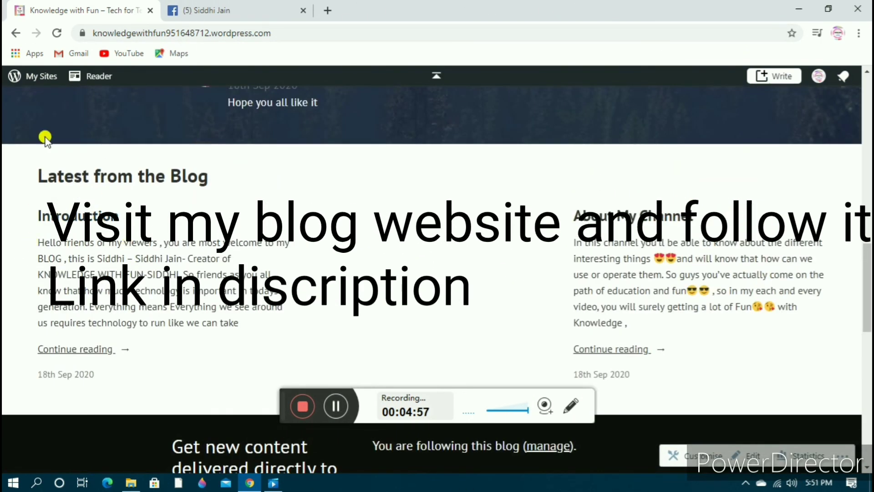
pyautogui.scroll(-5, 318, 326)
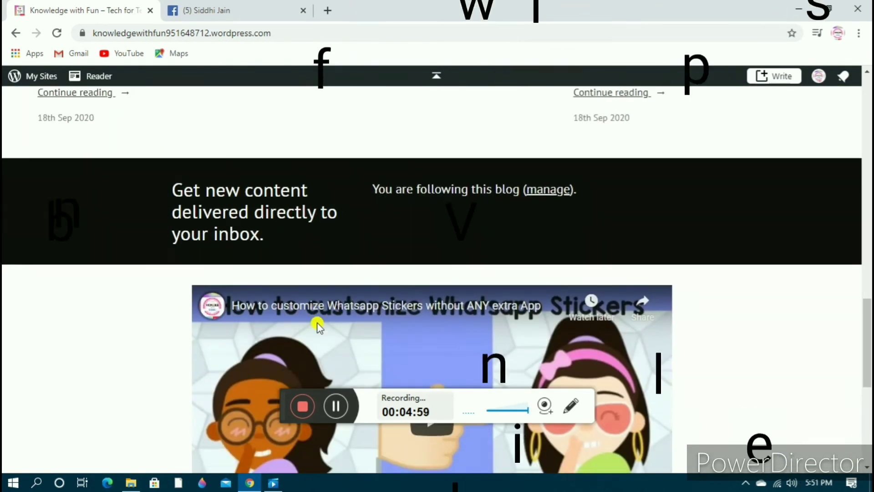
pyautogui.scroll(5, 103, 145)
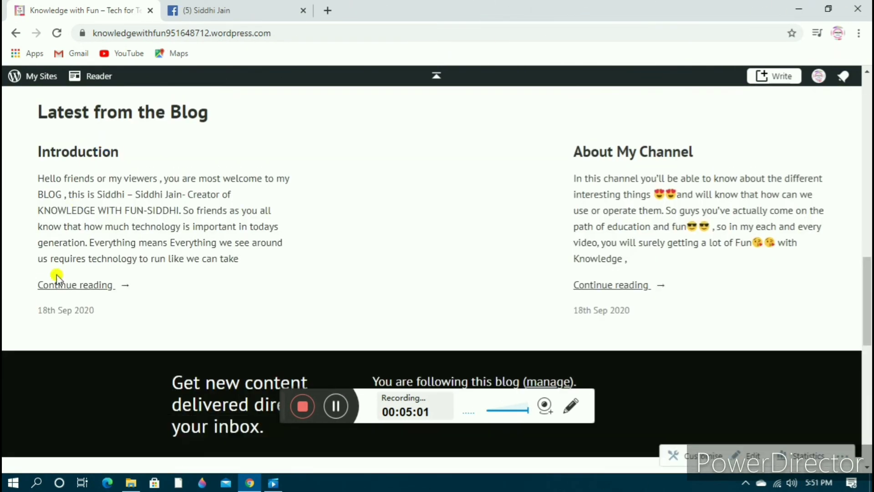
pyautogui.click(72, 286)
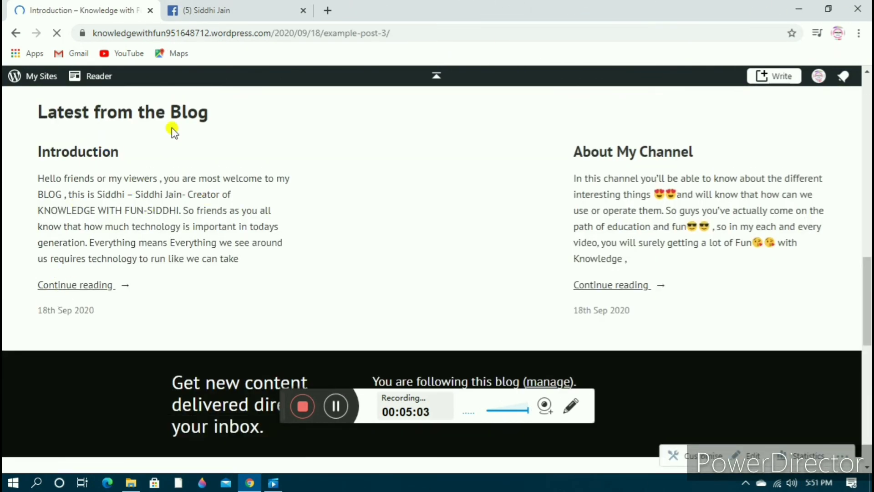
pyautogui.scroll(-6, 373, 269)
pyautogui.scroll(-15, 372, 269)
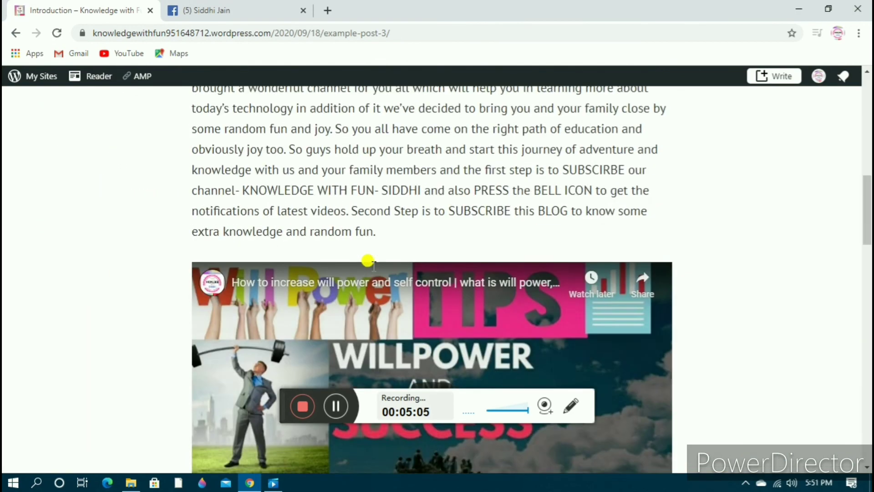
pyautogui.scroll(-6, 372, 269)
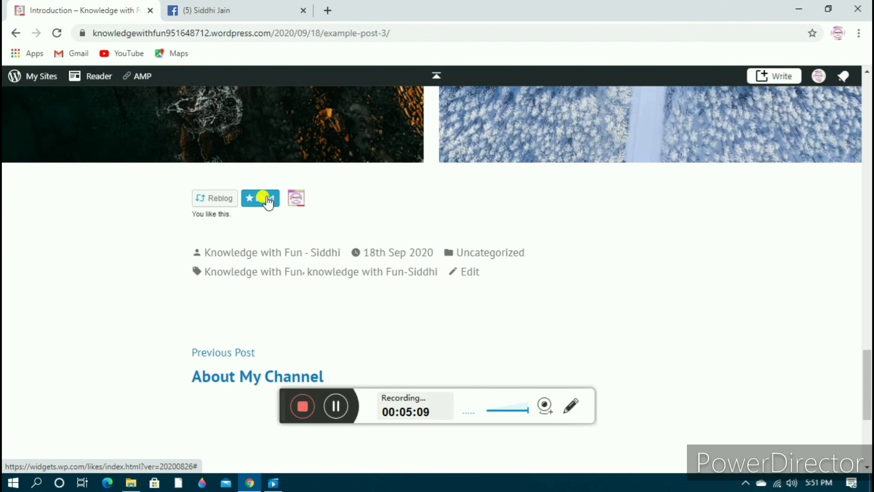
pyautogui.scroll(-3, 295, 273)
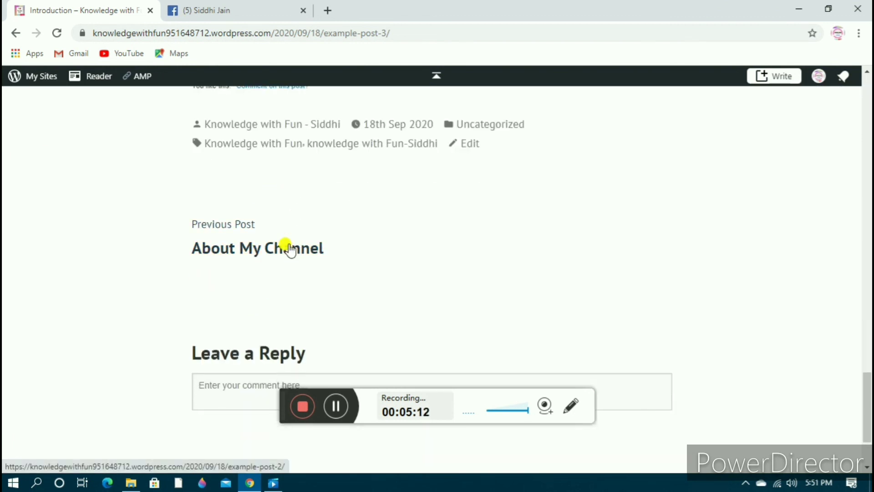
pyautogui.scroll(-2, 292, 307)
pyautogui.click(285, 322)
pyautogui.scroll(-3, 285, 323)
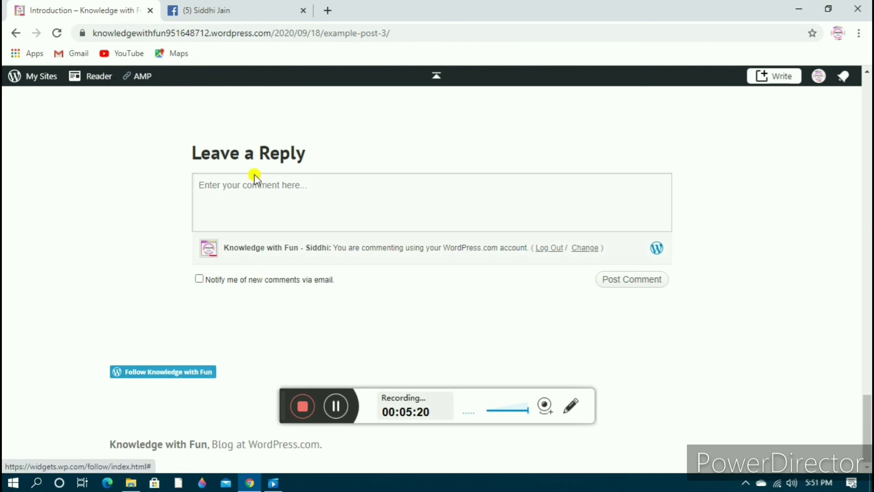
pyautogui.click(191, 86)
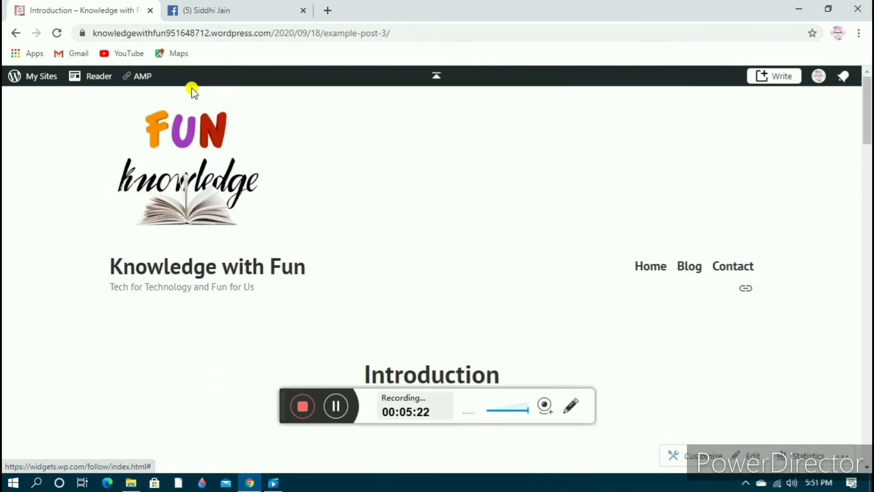
pyautogui.click(15, 34)
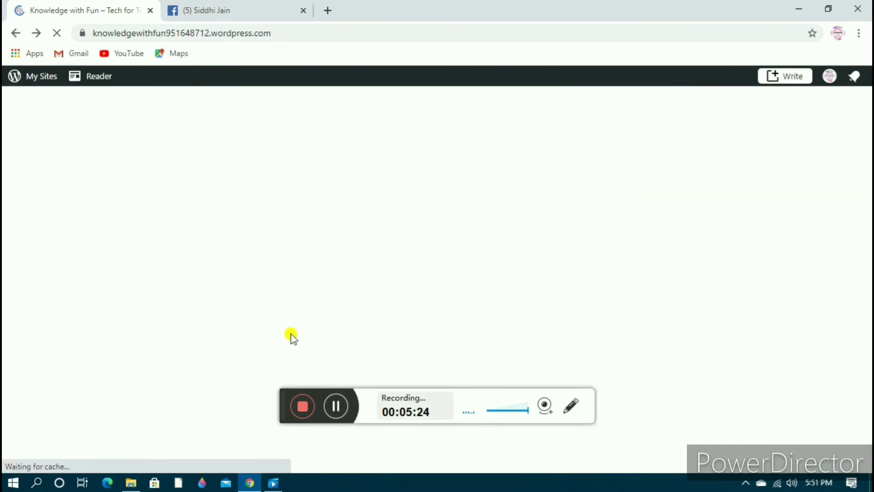
# - Follow the Knowledge with Fun blog using the Follow button in the site footer
pyautogui.scroll(-4, 291, 337)
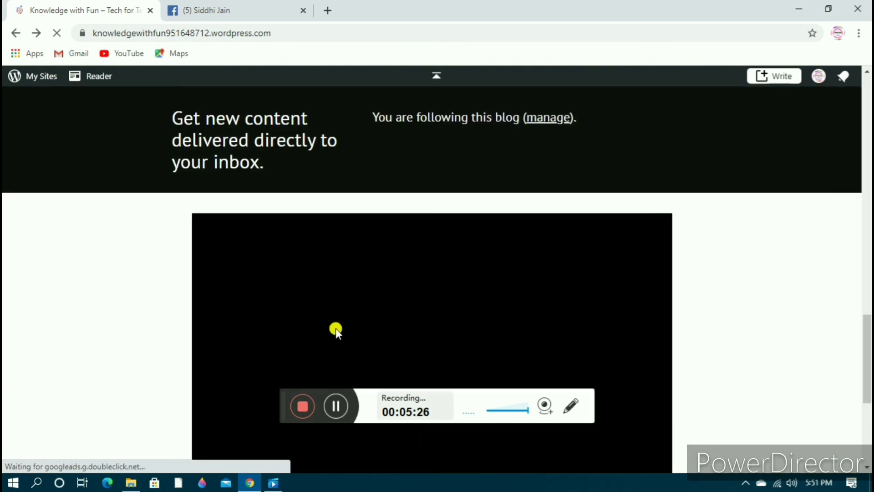
pyautogui.scroll(-5, 493, 262)
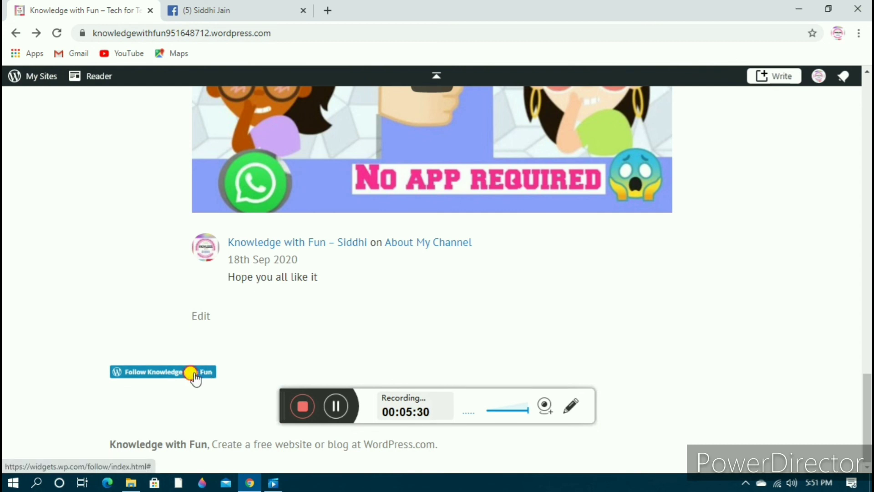
pyautogui.click(145, 381)
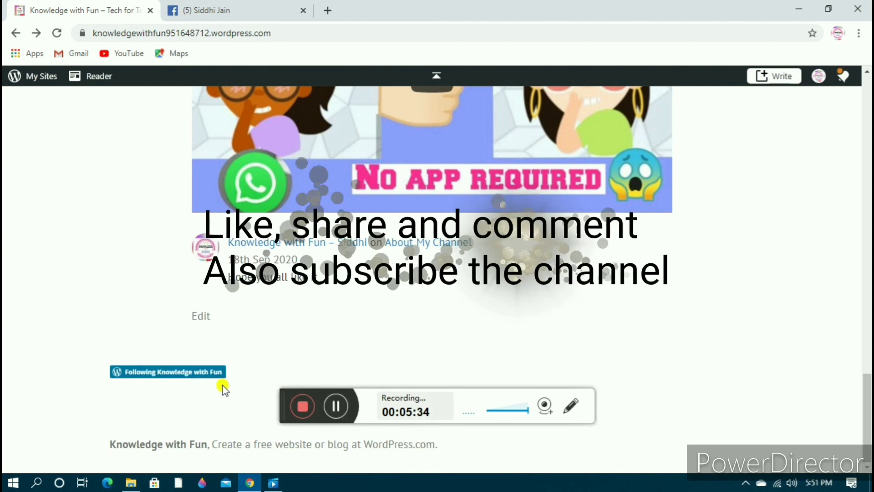
pyautogui.scroll(15, 419, 349)
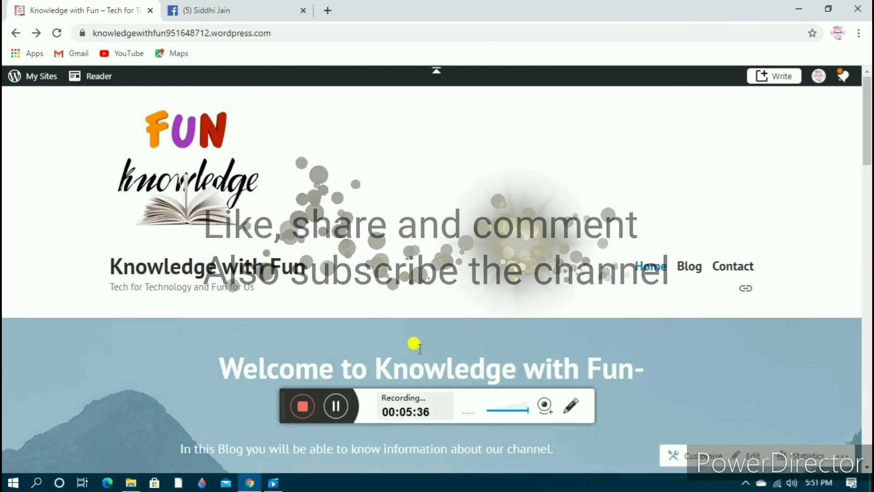